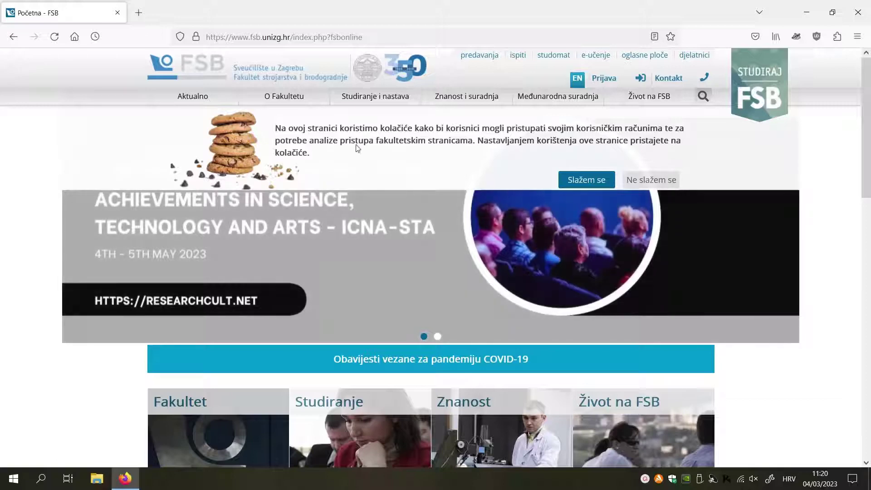
Step: Accept the cookie banner and sign in to Atlantis with the FSB username and password, without saving the login
left_click(585, 180)
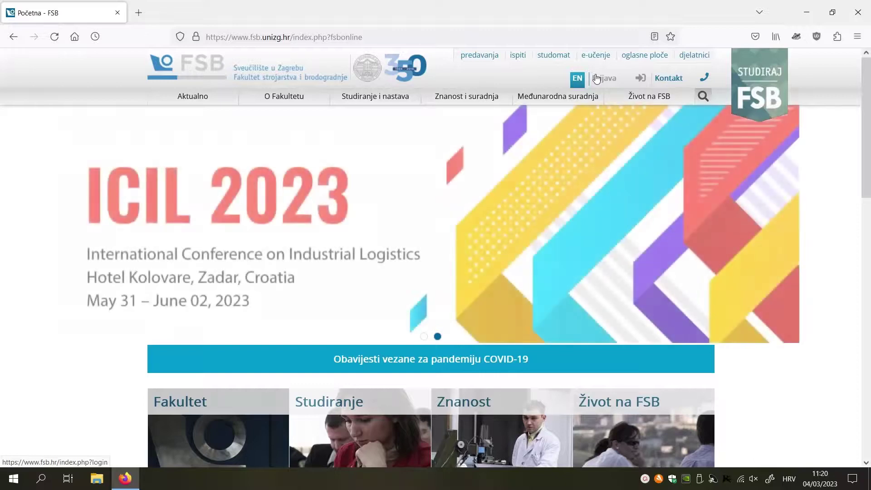
left_click(597, 78)
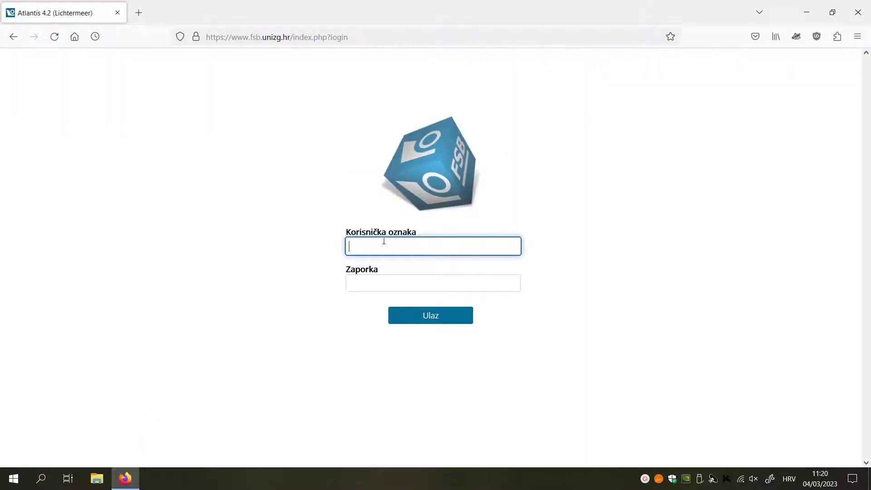
key("Tab")
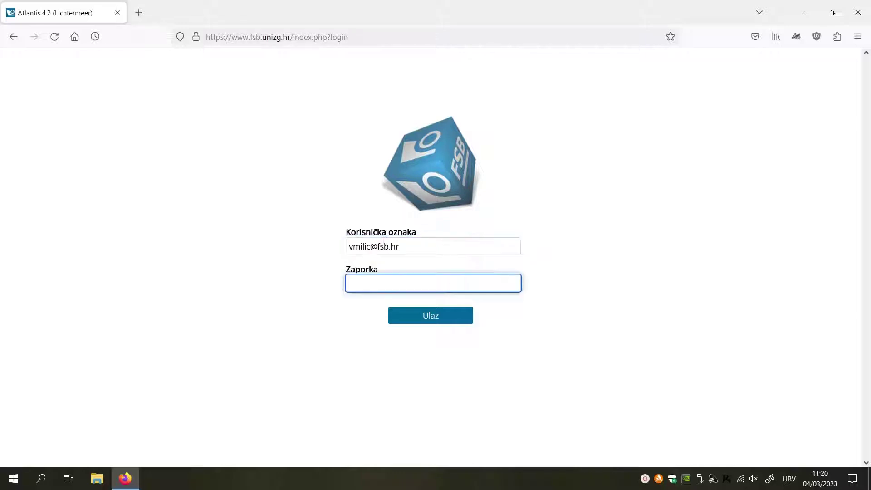
type("••••••")
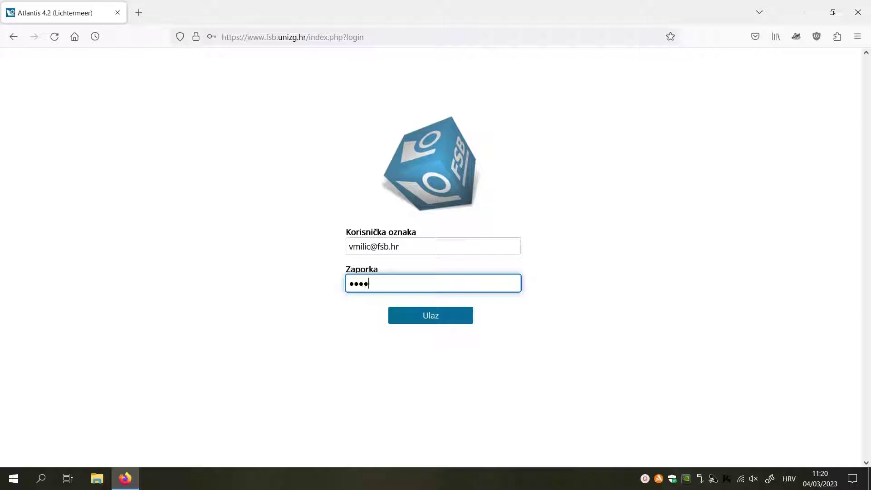
type("•••••••••••••")
key("Return")
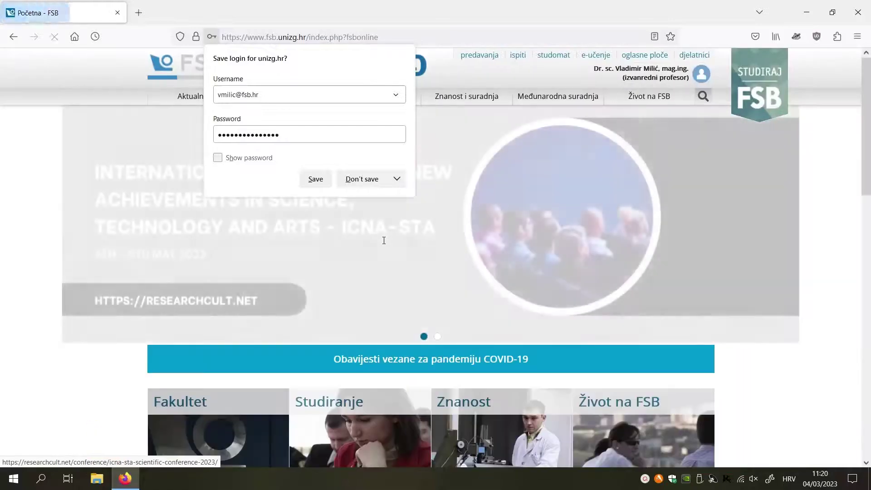
left_click(355, 177)
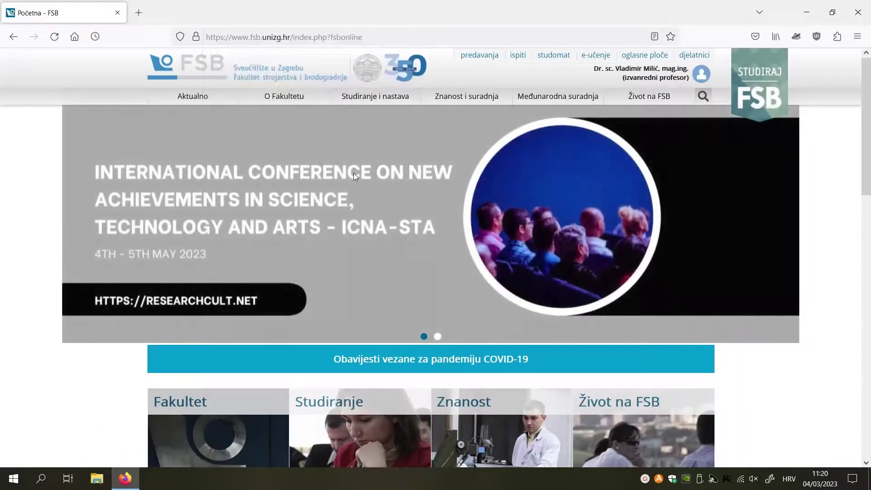
left_click(603, 72)
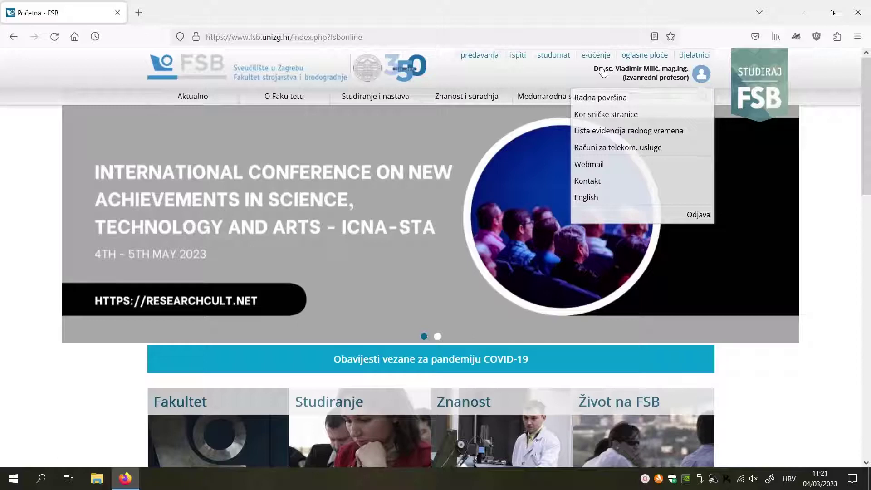
Step: Request Matlab R2020b under Distribucija aplikacija and save Matlab2020b.zip (216 MB) to Downloads
left_click(602, 98)
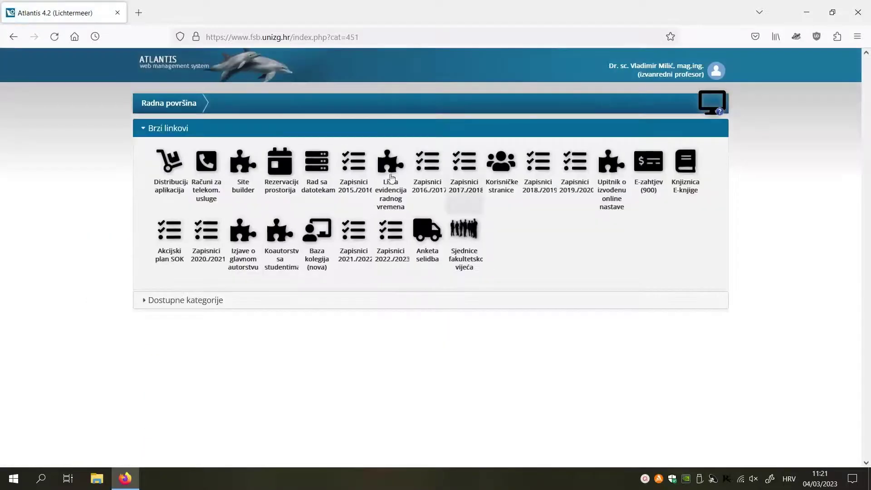
left_click(161, 169)
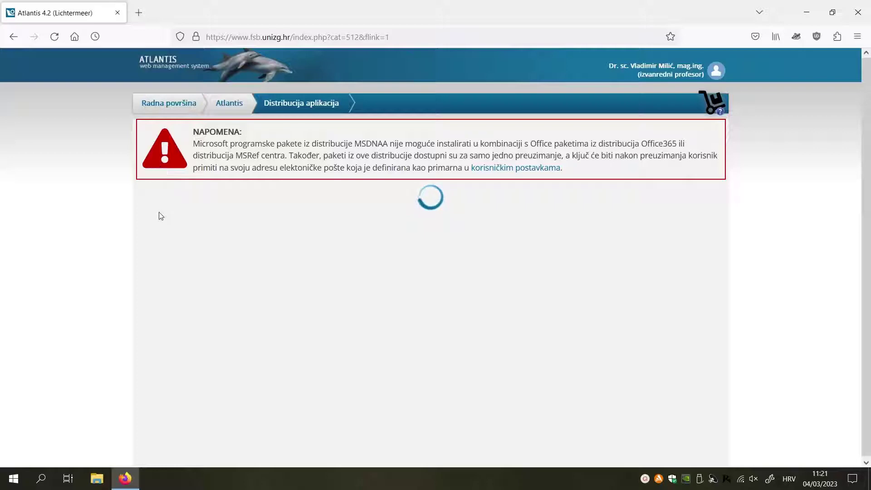
scroll(198, 231, "down", 3)
scroll(198, 232, "down", 10)
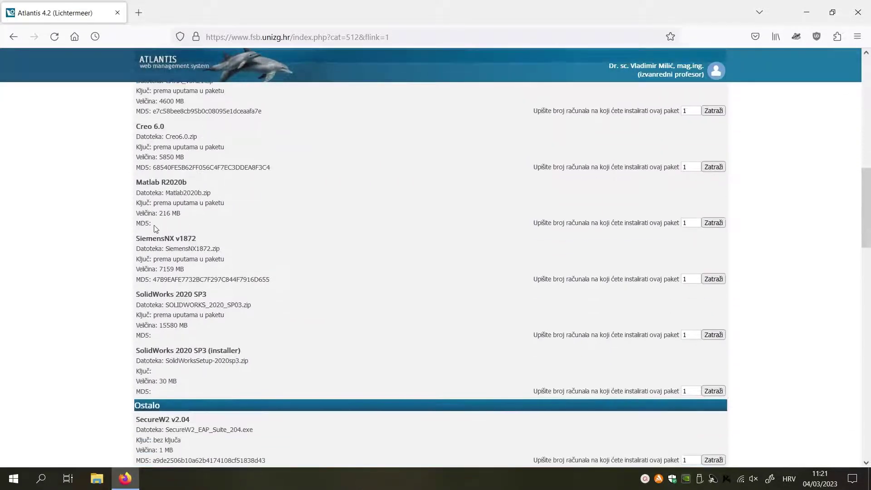
left_click_drag(151, 224, 132, 183)
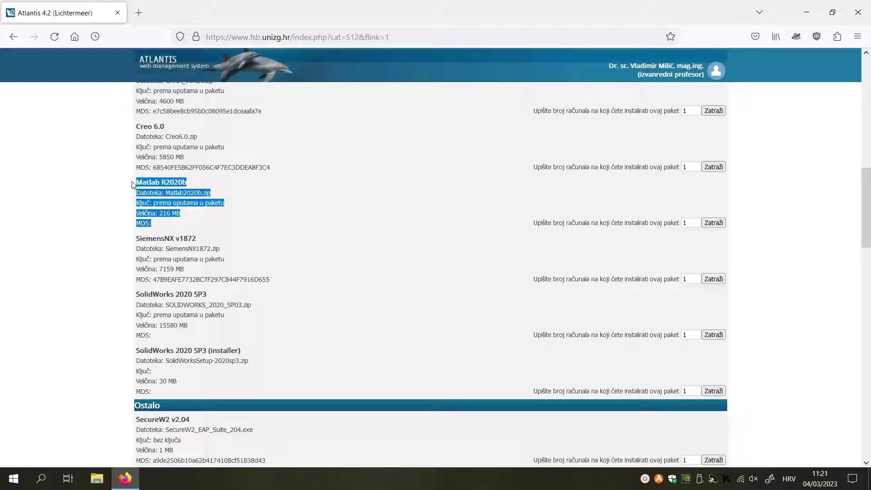
left_click(157, 195)
left_click(713, 223)
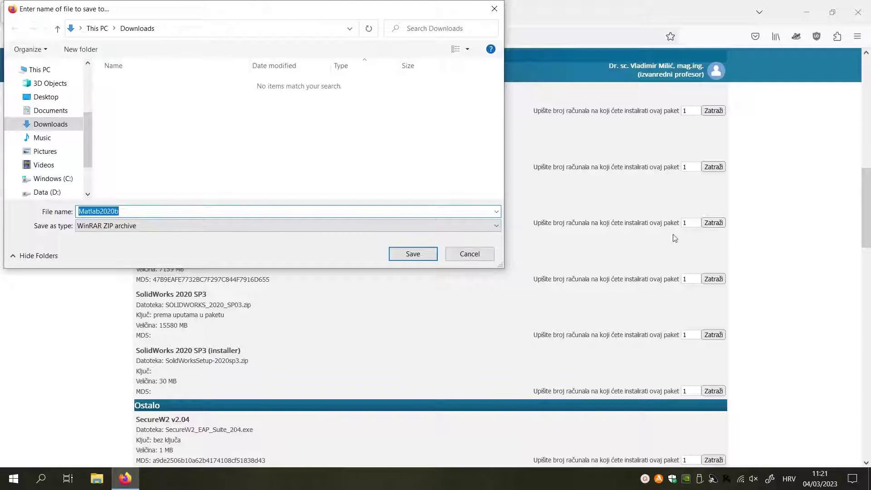
left_click(413, 254)
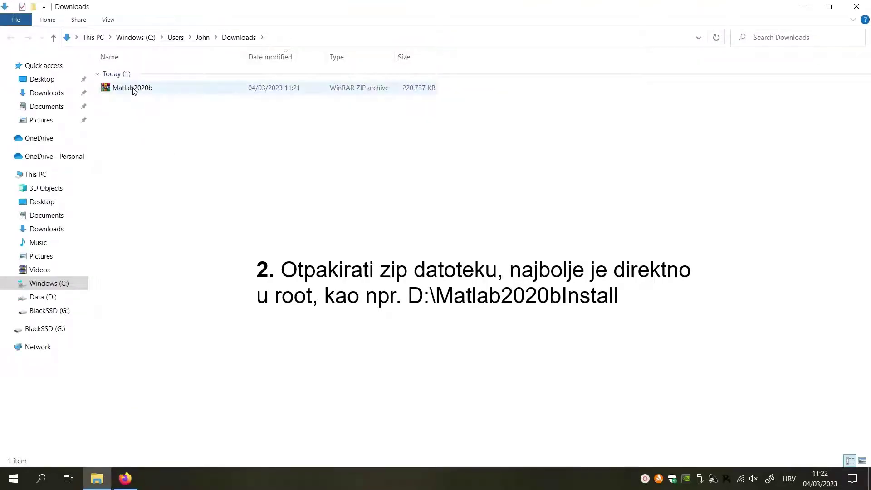
Step: Open Matlab2020b.zip in WinRAR and dismiss the trial-expired notice
left_click(134, 89)
double_click(134, 90)
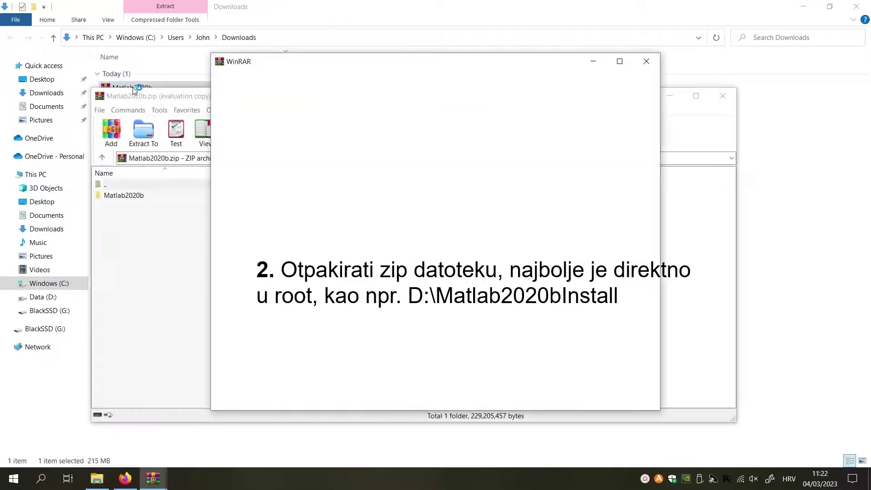
left_click(647, 62)
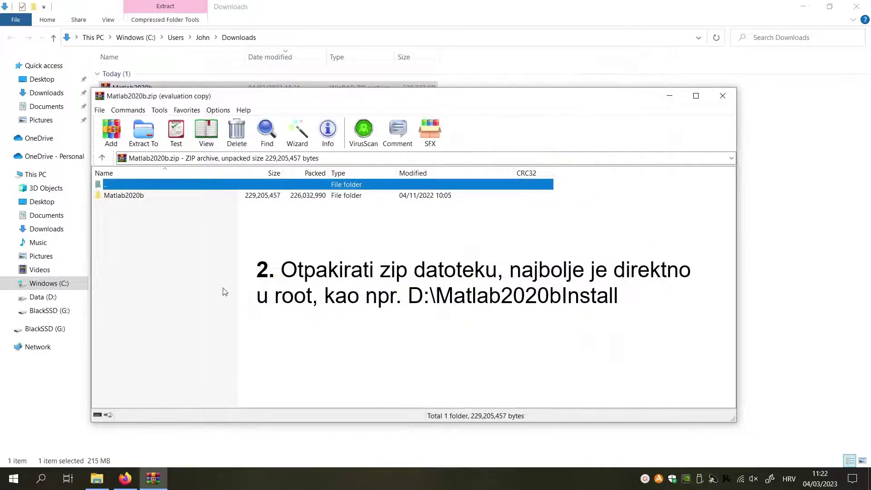
Step: Extract the archive's Matlab2020b folder to D:\Matlab2020bInstall
left_click(129, 197)
right_click(130, 199)
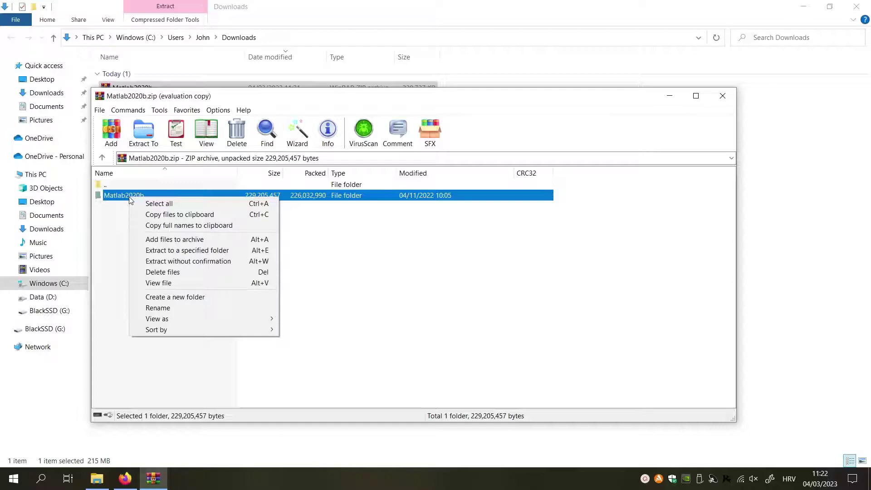
left_click(143, 139)
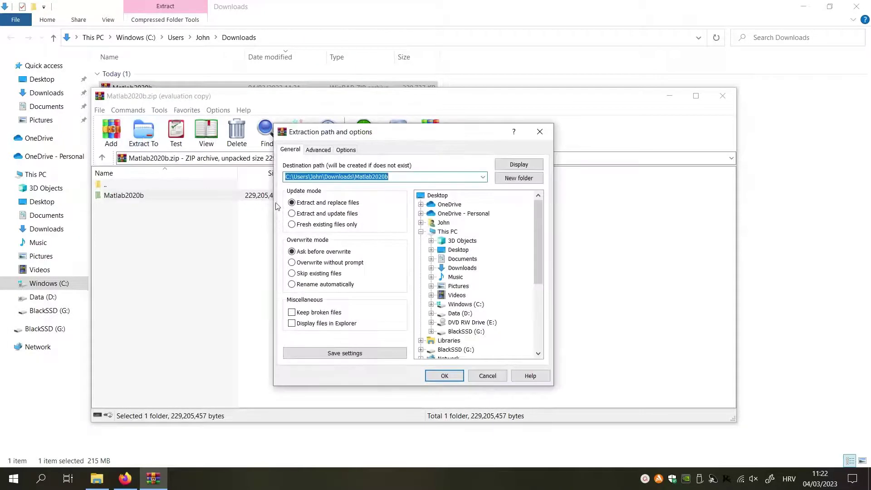
left_click_drag(354, 176, 294, 178)
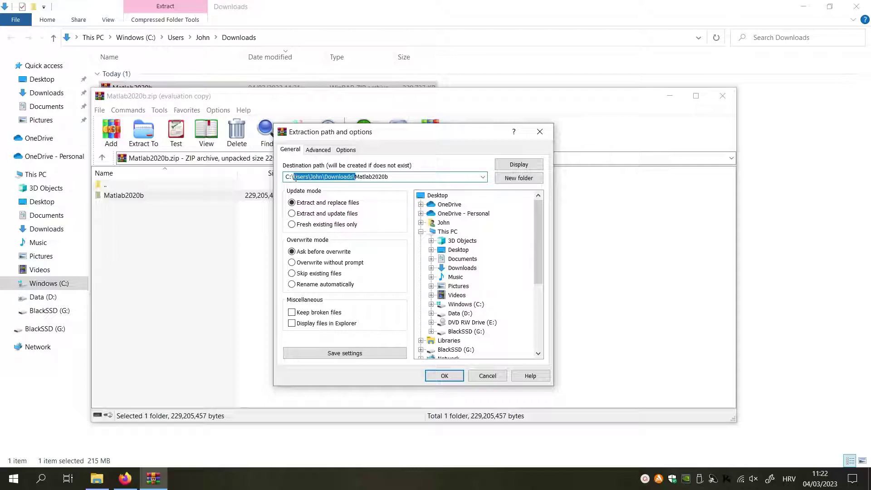
key("BackSpace")
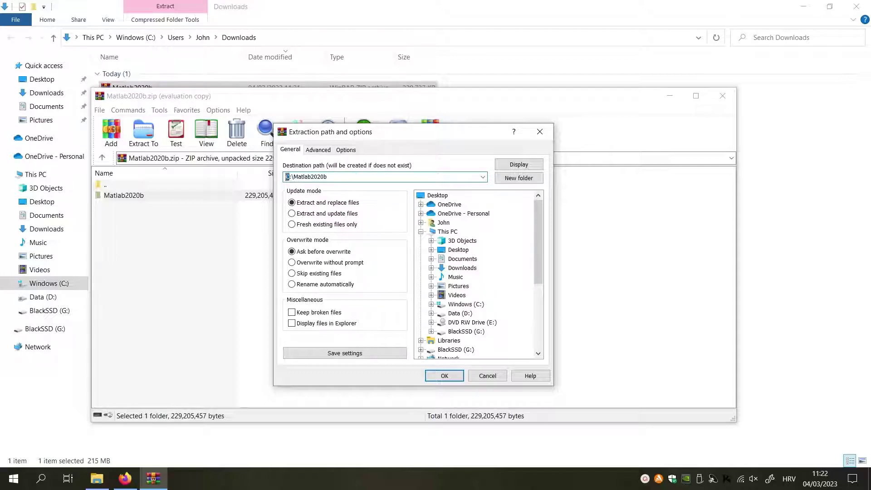
type("D")
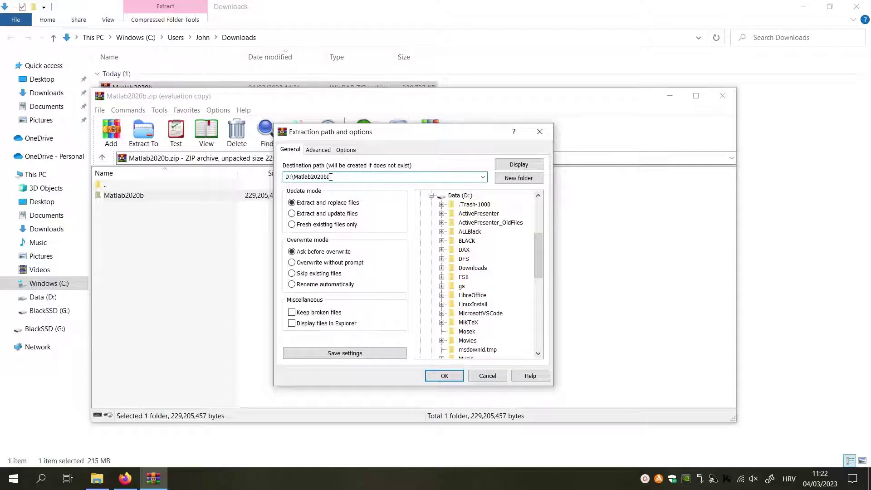
type("\\sta")
left_click(444, 375)
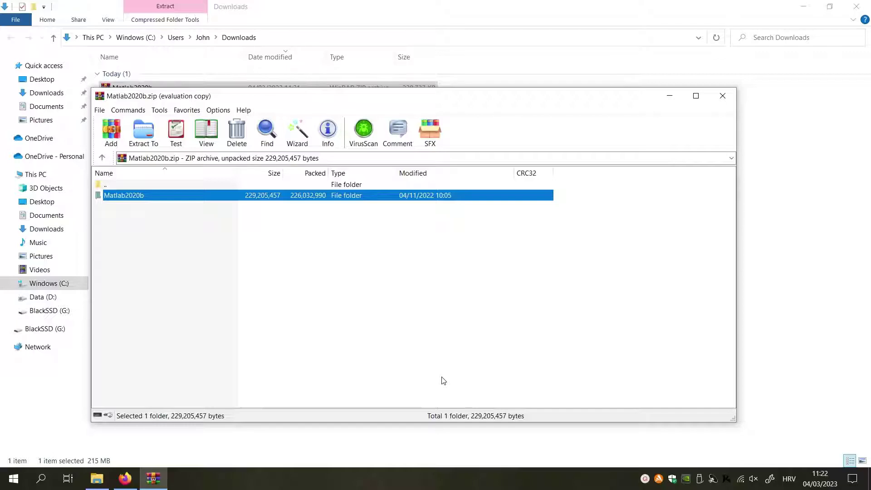
Step: Close WinRAR, check the installer files in D:\Matlab2020bInstall\Matlab2020b, then return to Firefox
left_click(723, 96)
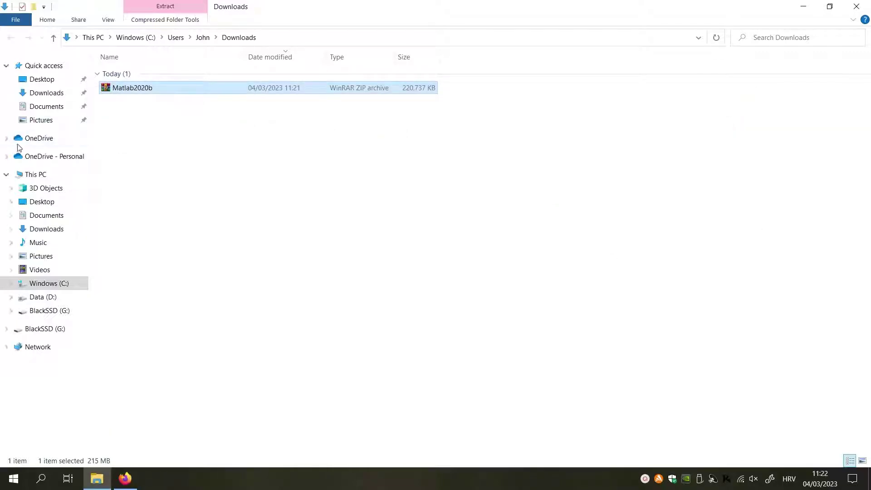
left_click(52, 301)
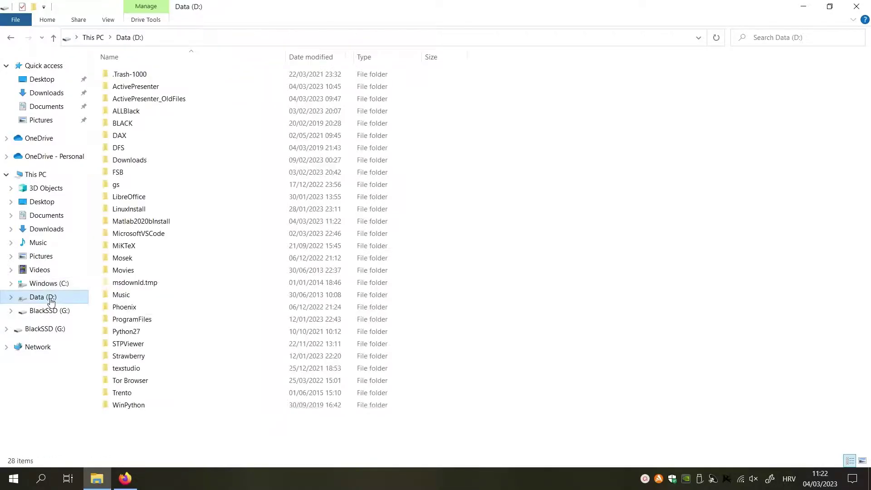
double_click(160, 227)
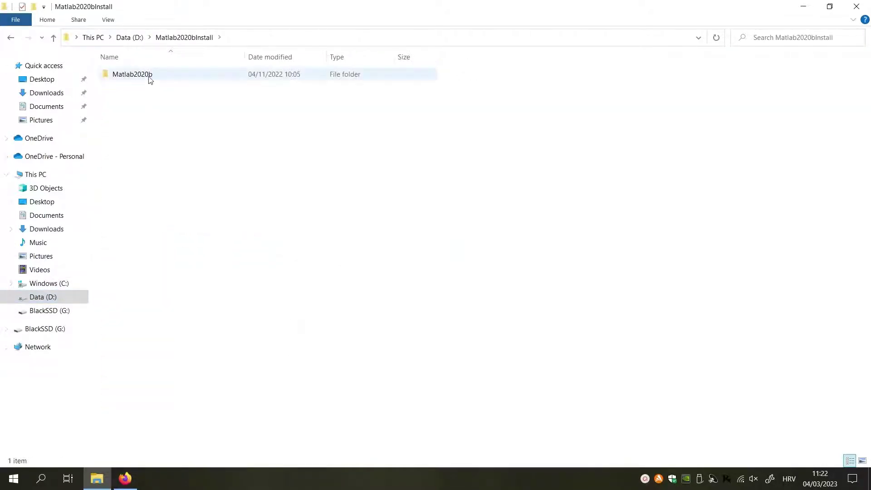
double_click(150, 76)
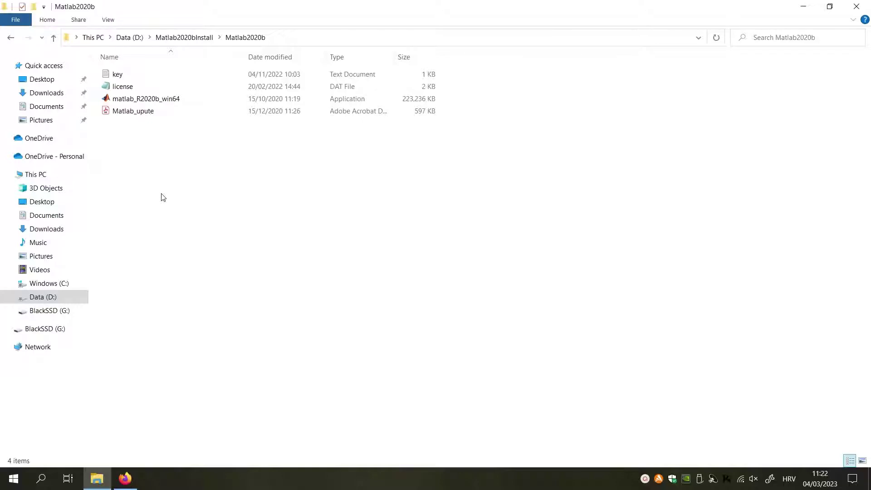
left_click(134, 484)
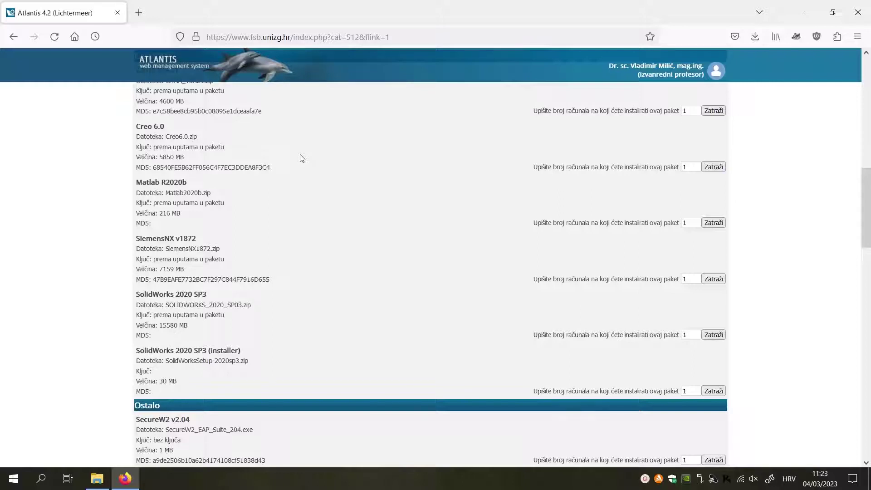
Step: Load mathworks.com in a new Firefox tab
left_click(139, 12)
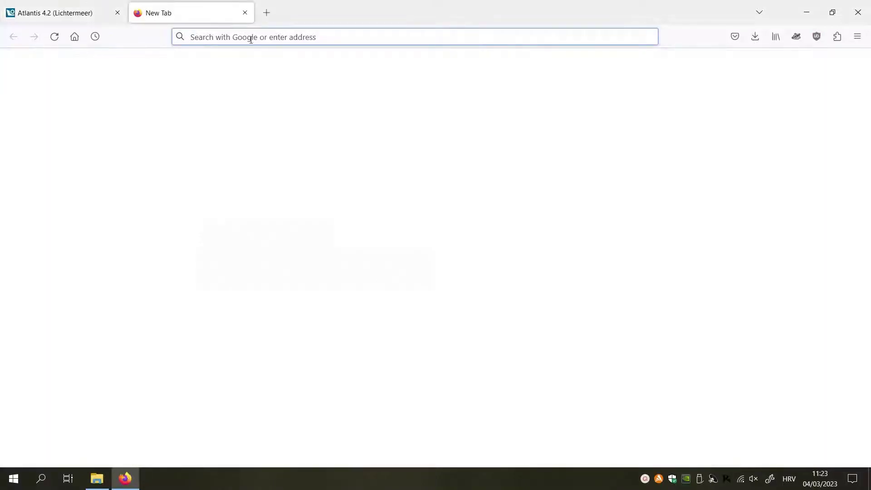
type("math")
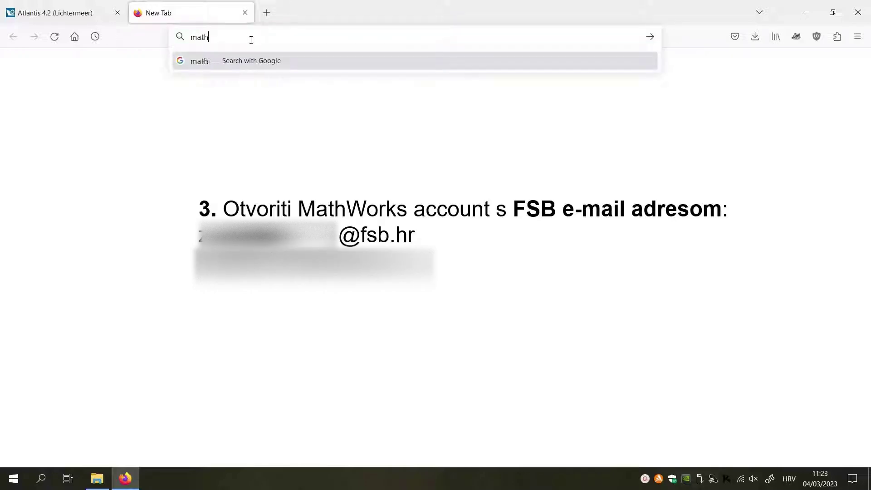
type("works")
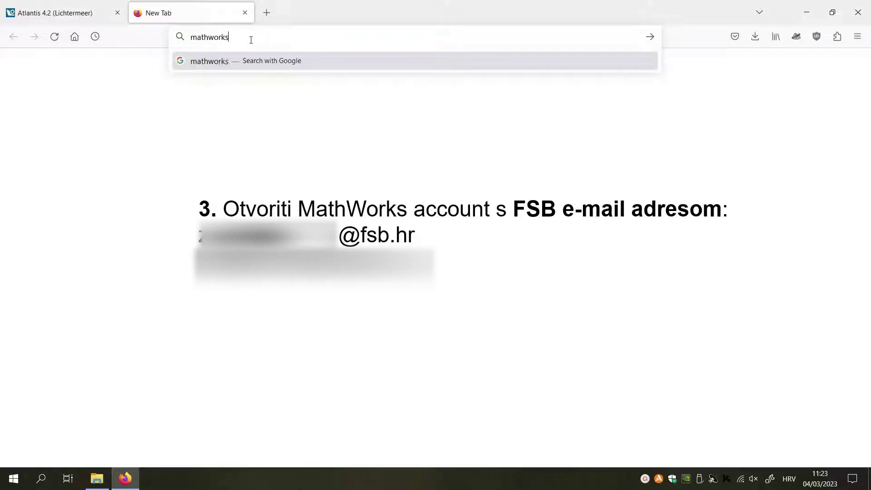
type(".com")
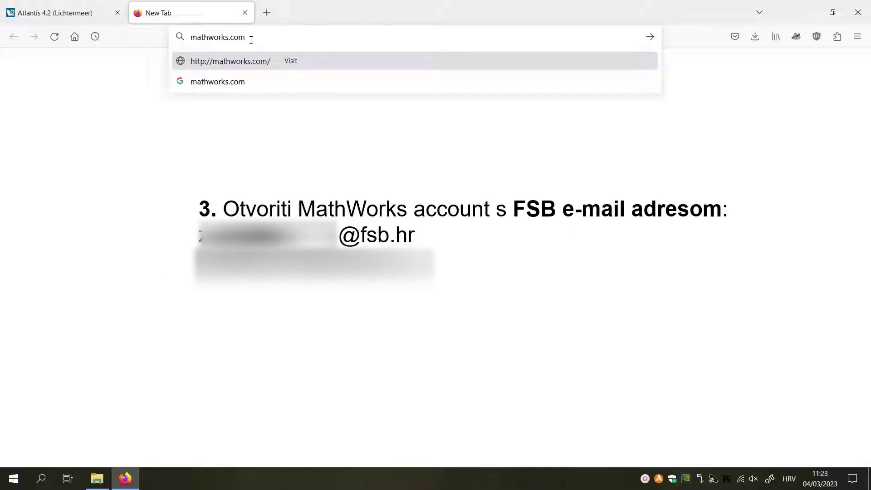
key("Return")
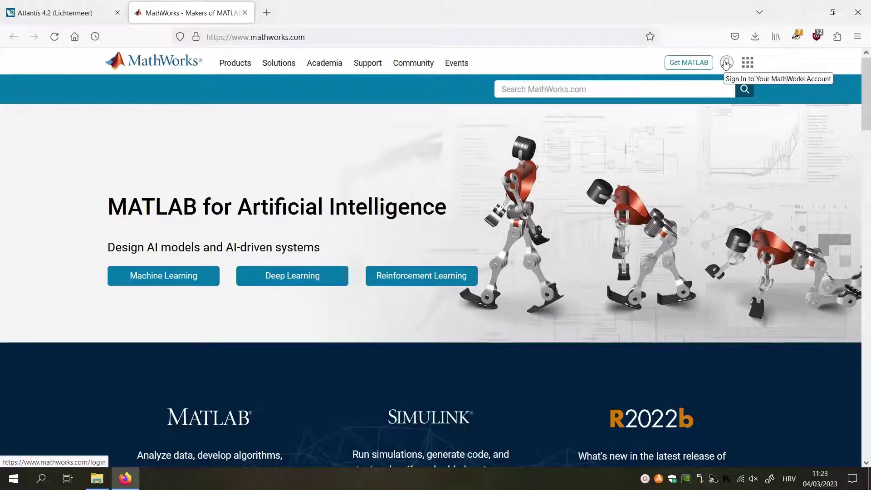
Step: Start a new MathWorks account and paste the university e-mail address into the Email field
left_click(726, 63)
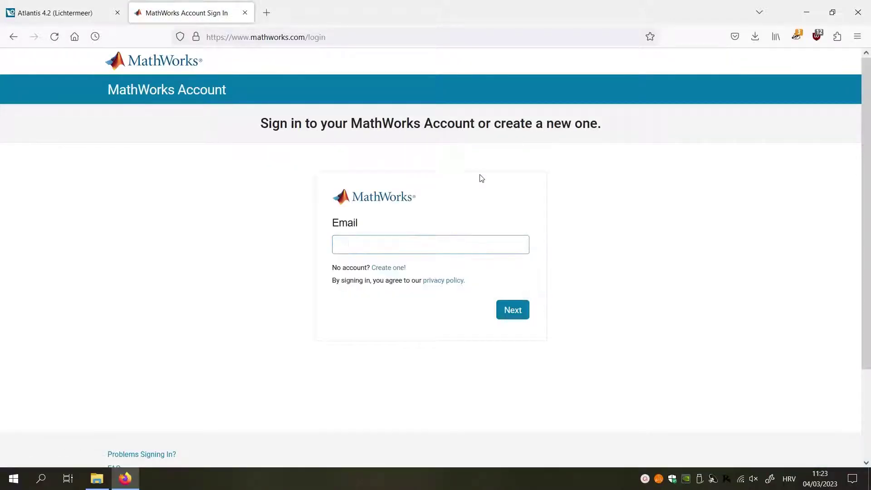
left_click(397, 268)
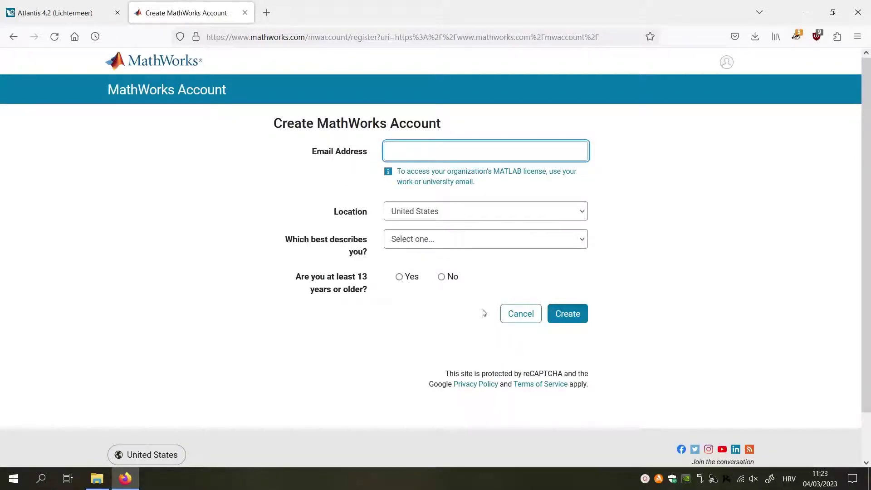
mouse_move(465, 185)
left_mouse_down()
mouse_move(474, 182)
mouse_move(453, 185)
left_mouse_up()
left_click(513, 197)
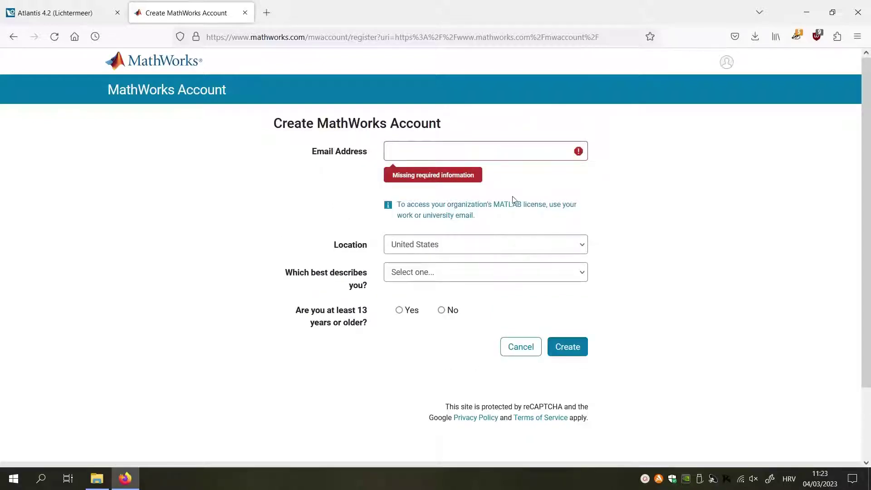
left_click(453, 150)
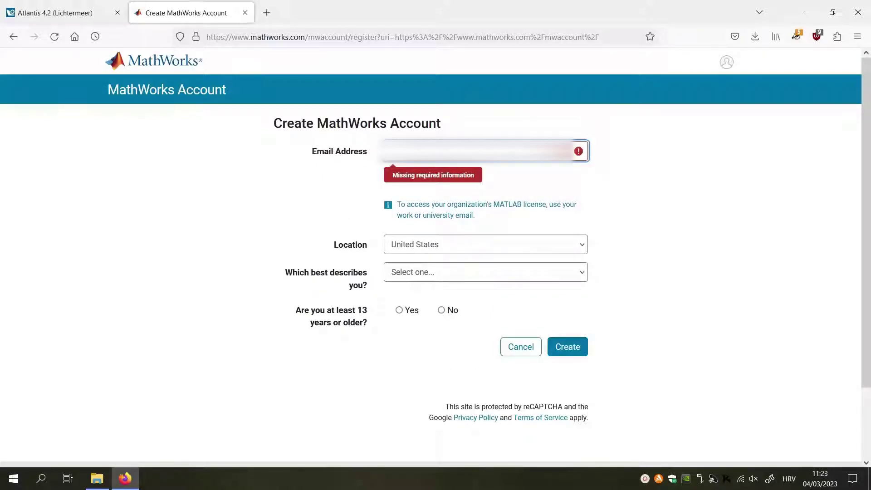
key("ctrl+v")
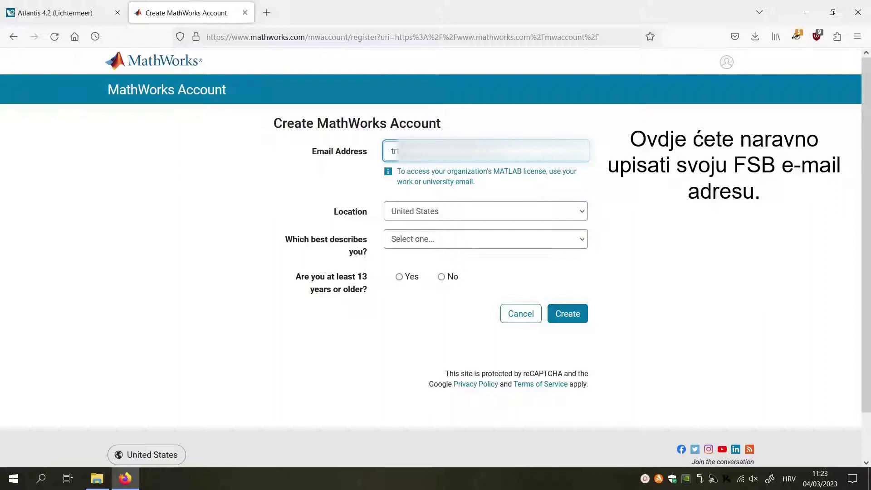
left_click(699, 217)
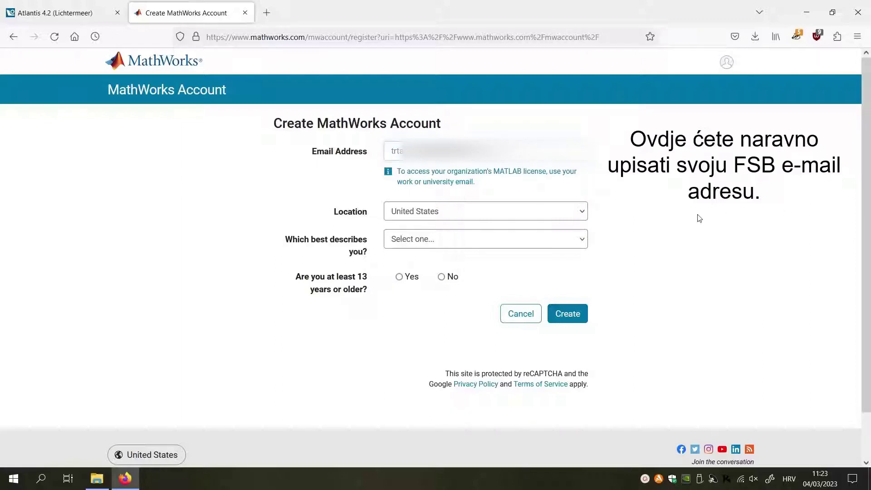
Step: Set Location to Croatia, role to Student, confirm age 13+, and submit the registration
left_click(492, 213)
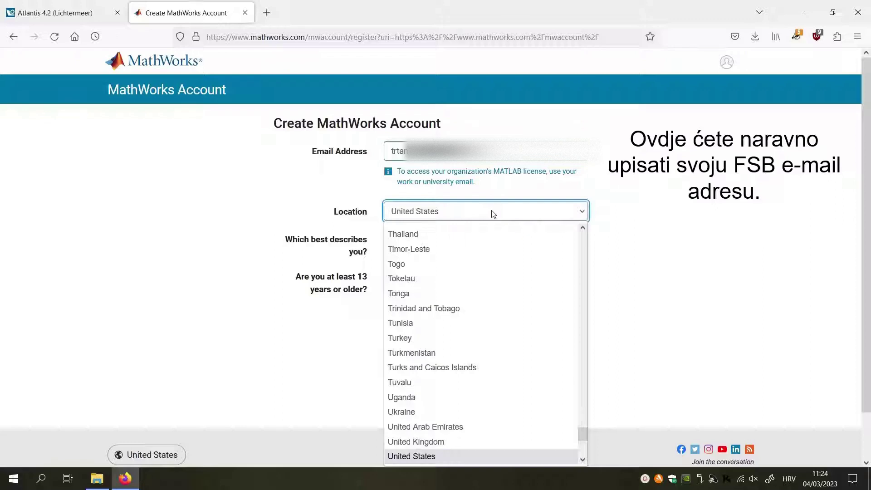
scroll(467, 290, "down", 2)
scroll(467, 293, "down", 2)
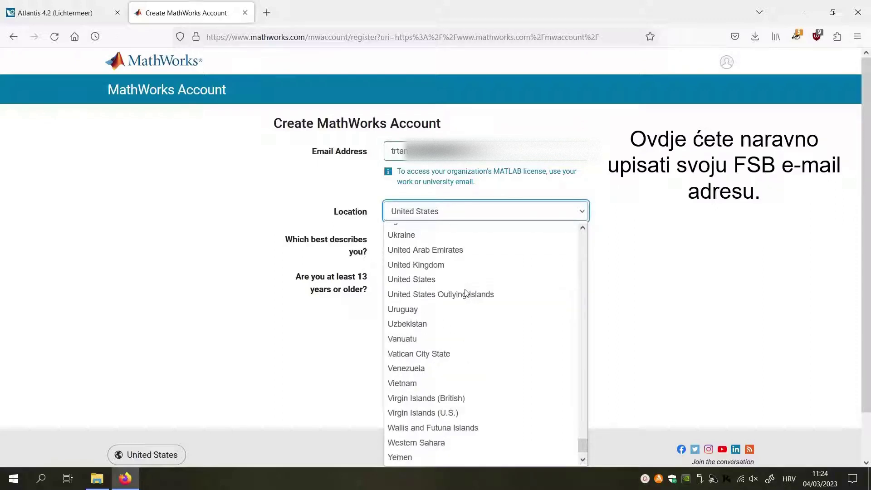
scroll(466, 292, "down", 1)
scroll(466, 293, "up", 20)
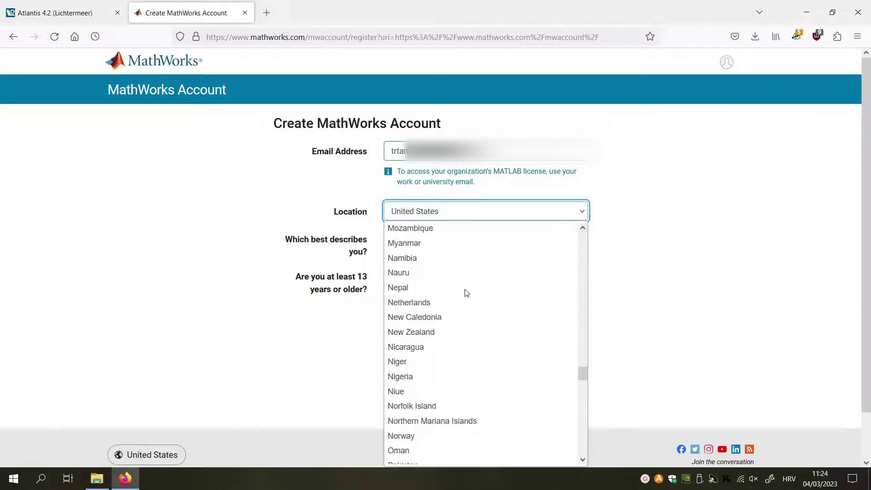
scroll(466, 293, "up", 20)
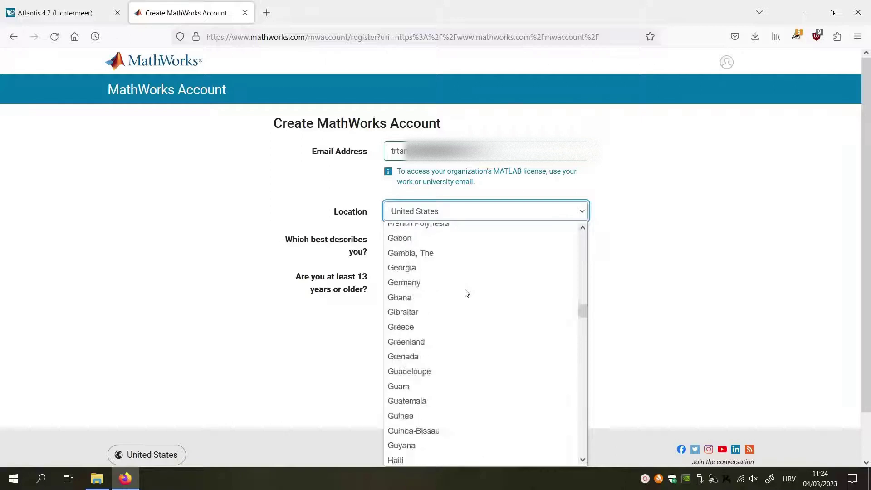
scroll(466, 292, "up", 11)
scroll(466, 293, "up", 1)
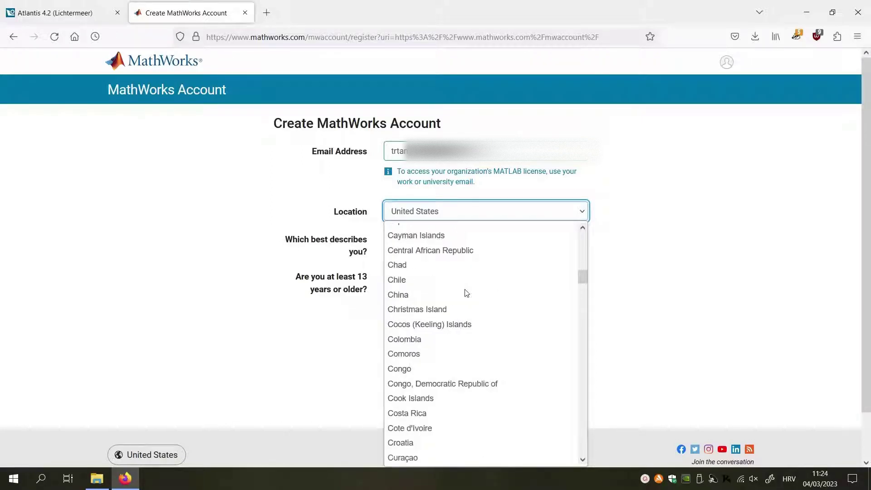
scroll(466, 293, "down", 2)
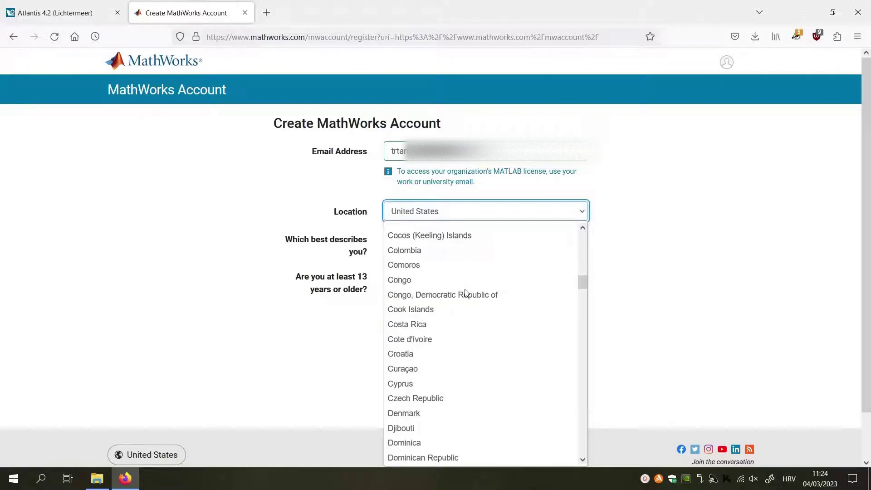
left_click(430, 355)
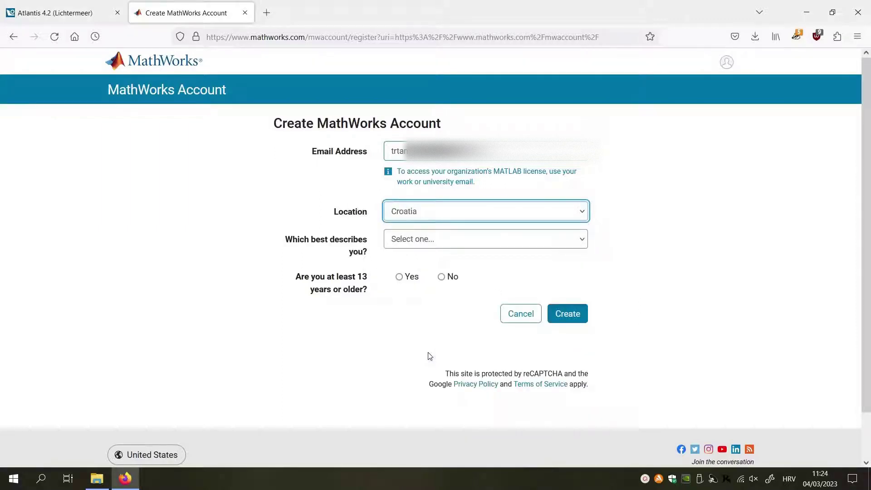
left_click(433, 240)
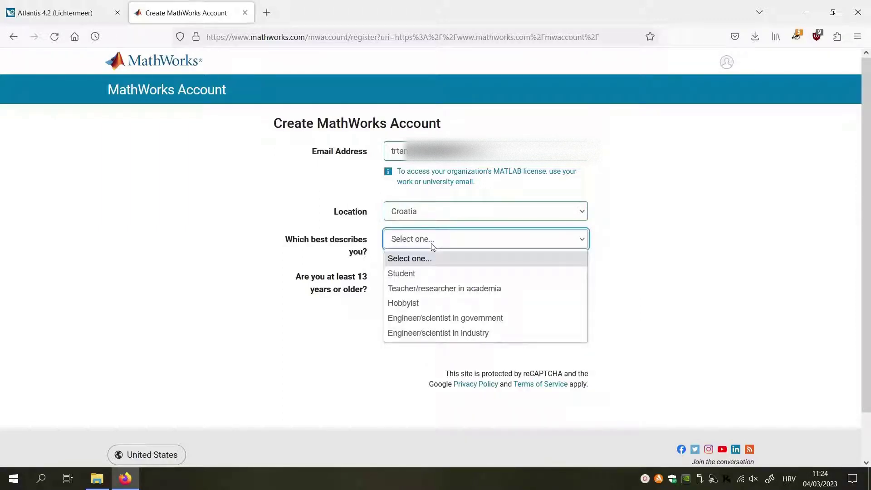
left_click(427, 275)
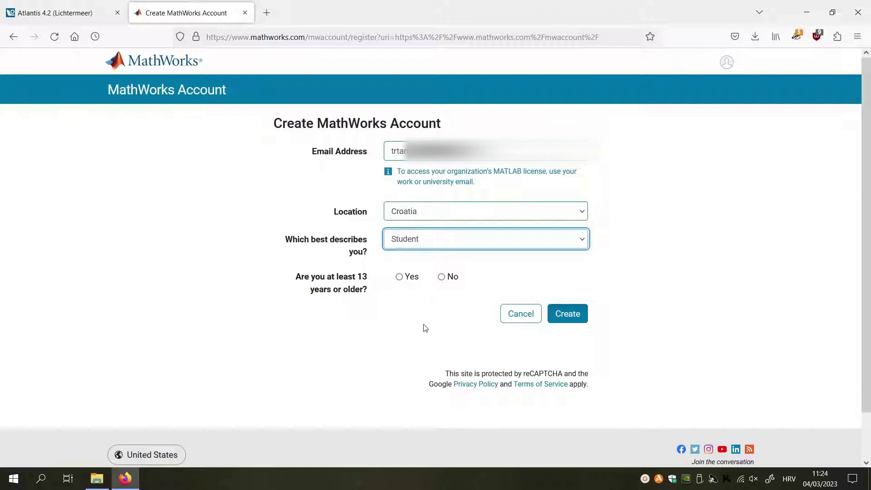
left_click(399, 278)
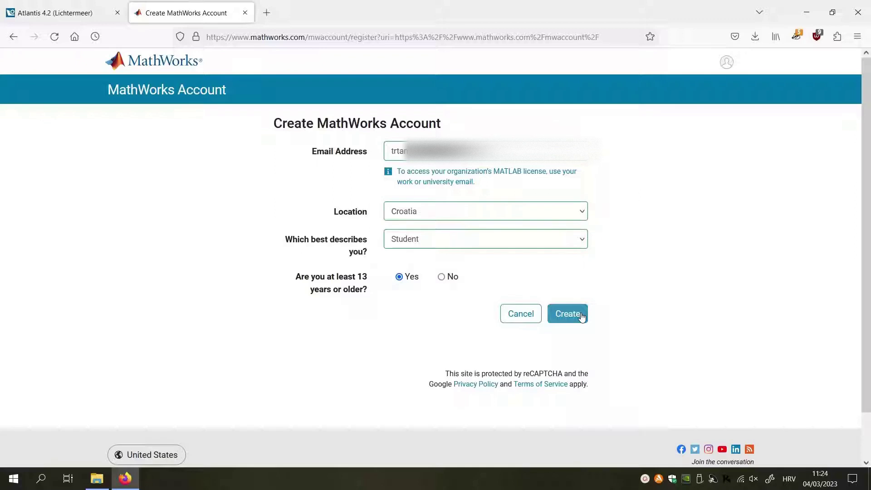
left_click(582, 317)
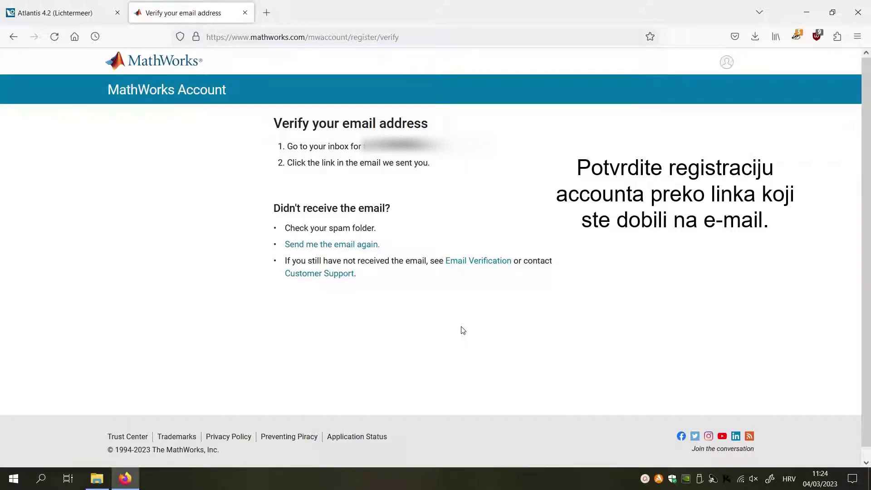
Step: Sign in to MathWorks with the saved e-mail and password, with 'stay signed in' turned off
left_click(151, 62)
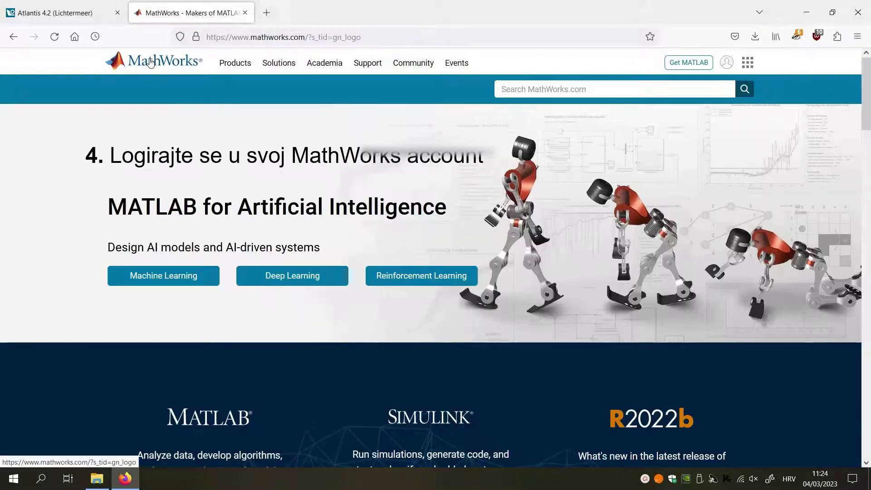
left_click(727, 62)
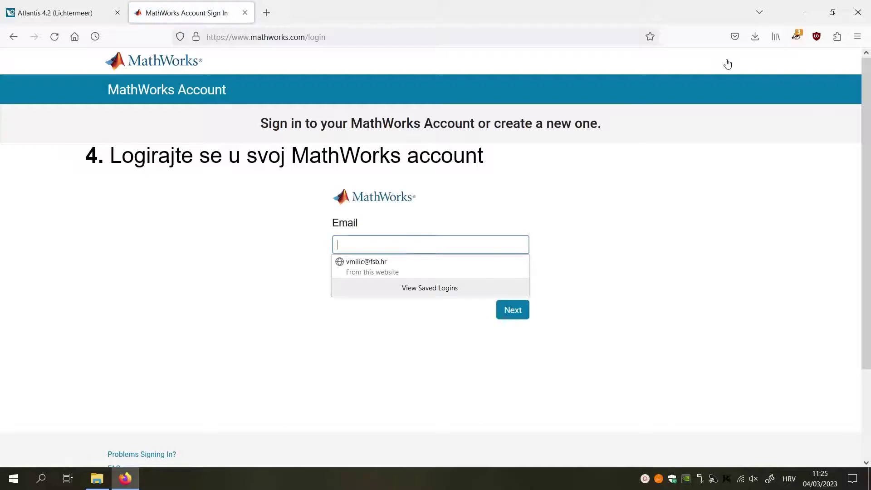
left_click(399, 266)
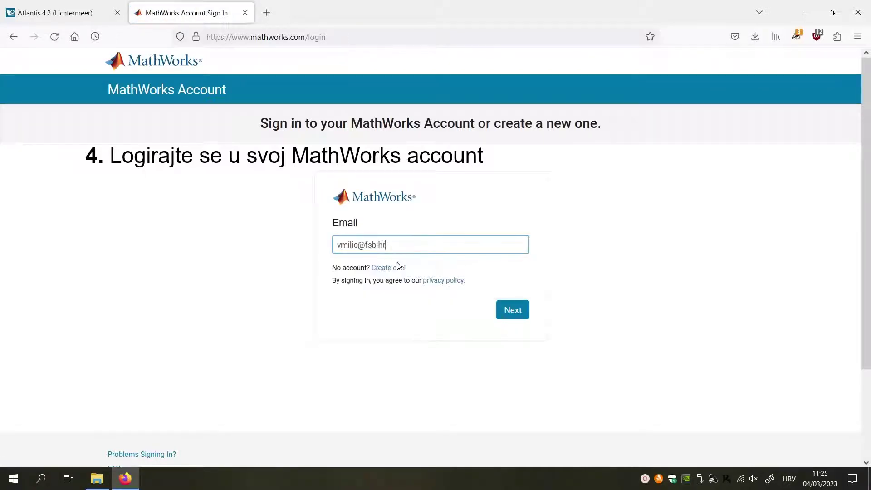
left_click(501, 314)
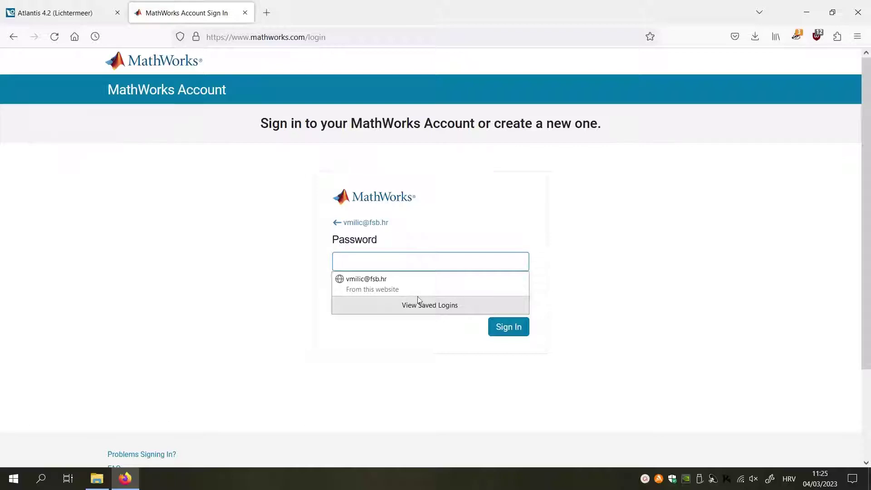
left_click(413, 286)
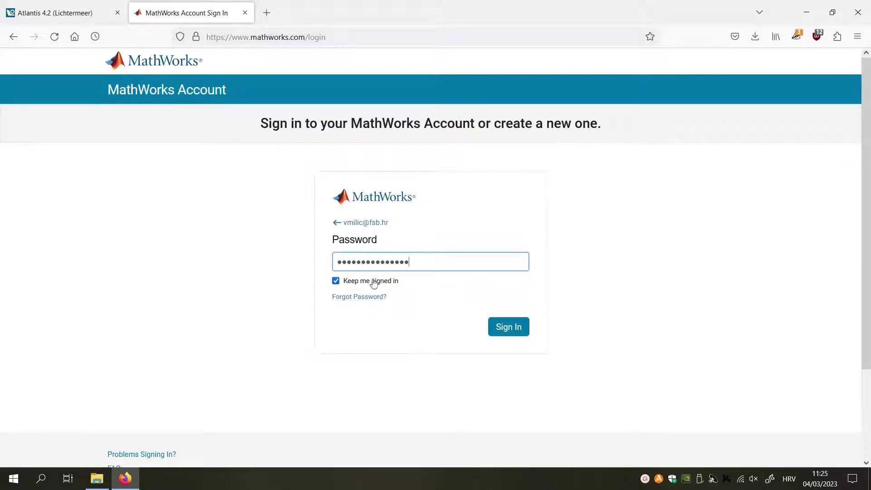
left_click(336, 281)
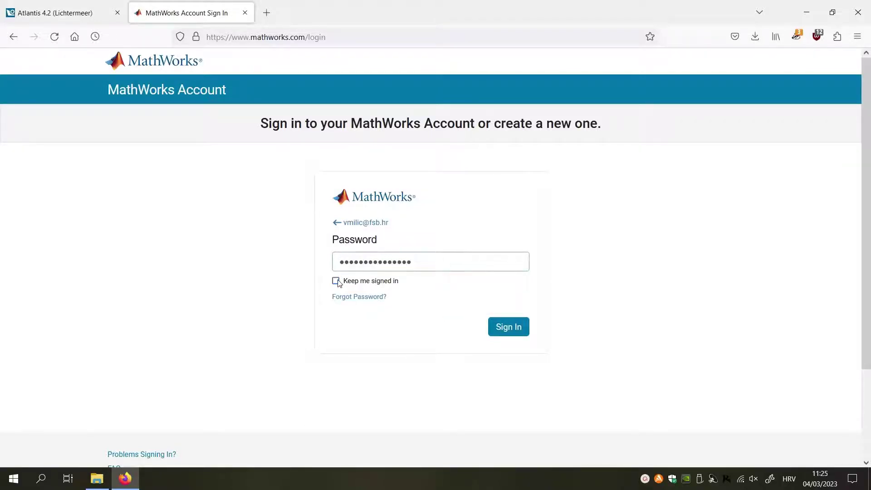
left_click(508, 329)
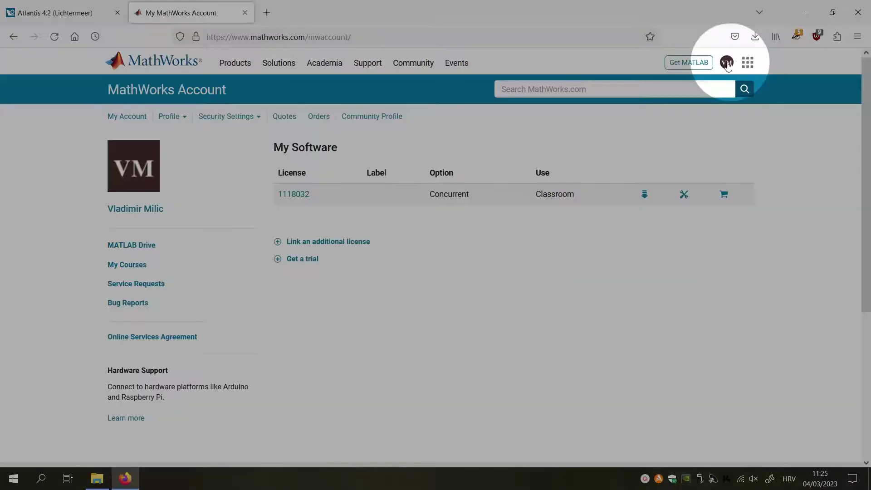
Step: Link the classroom licence by entering its licence number, then view the Licenses list
left_click(726, 64)
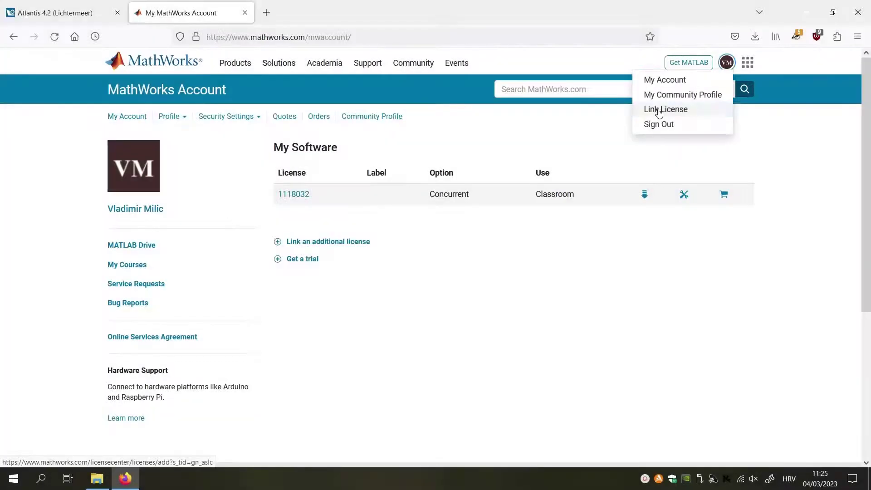
left_click(659, 111)
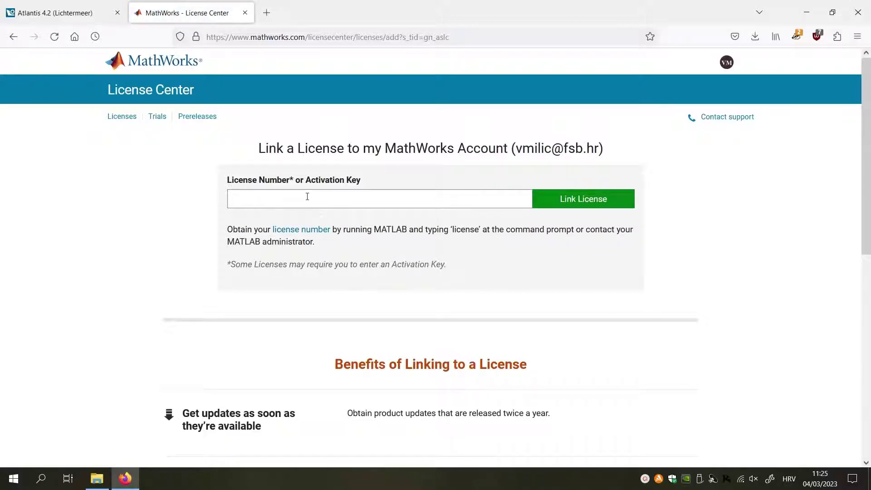
left_click(307, 196)
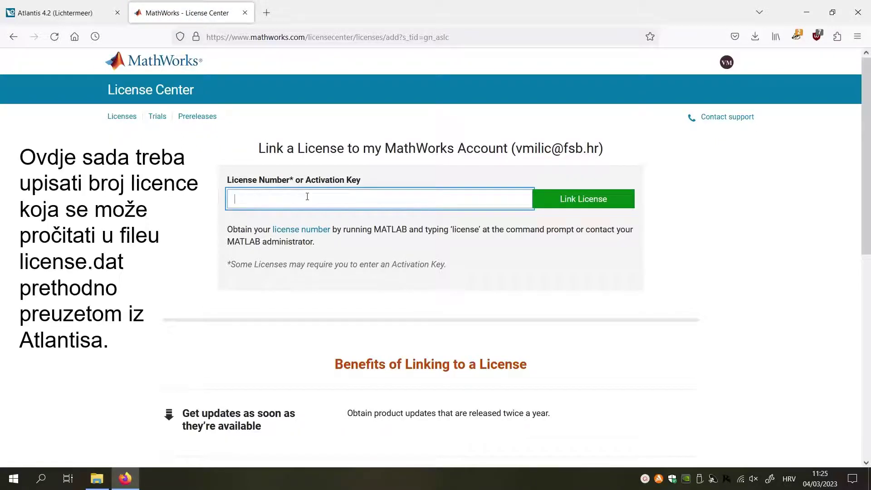
left_click(332, 253)
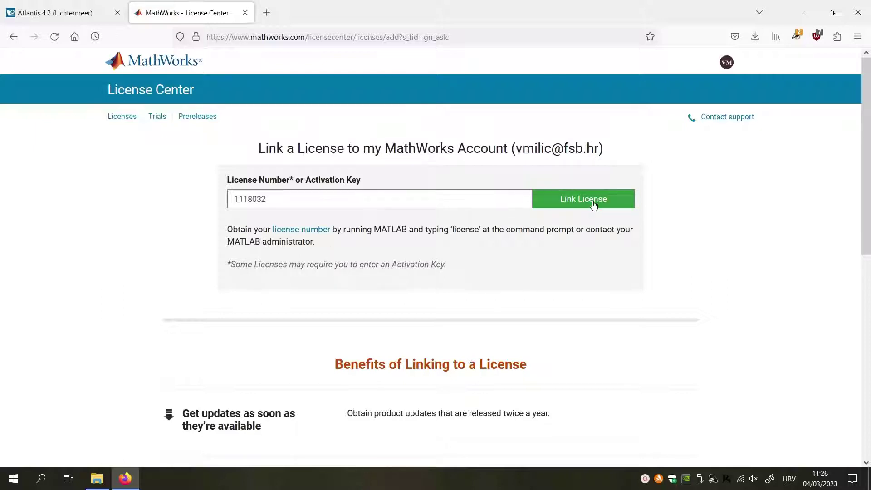
left_click(594, 205)
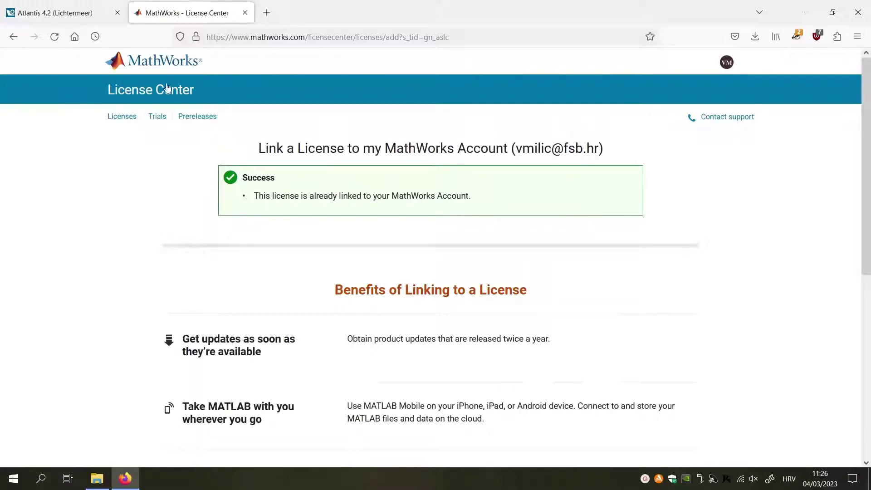
left_click(125, 118)
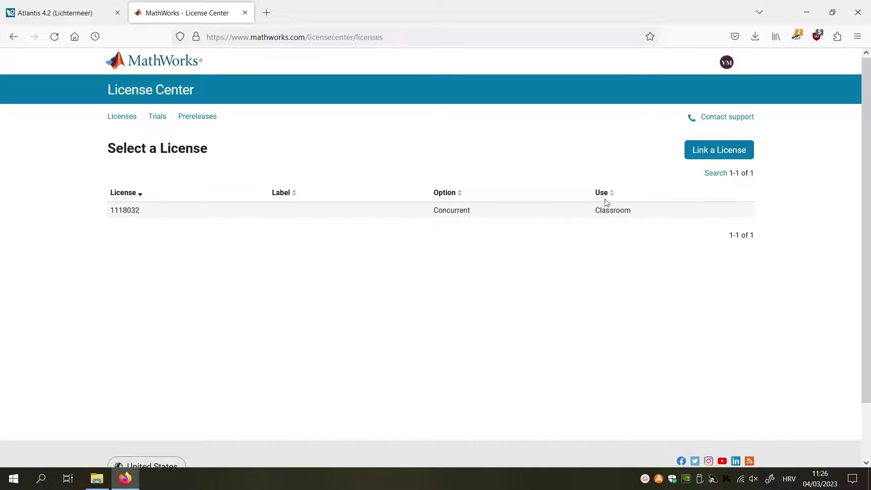
Step: Show the licence's products (MATLAB 40, Simulink and three toolboxes 25), then switch to File Explorer
left_click(124, 212)
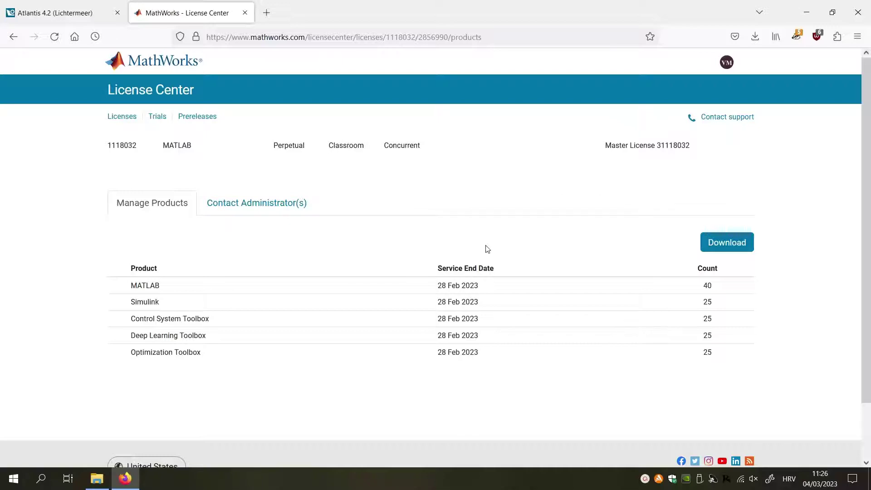
left_click(103, 484)
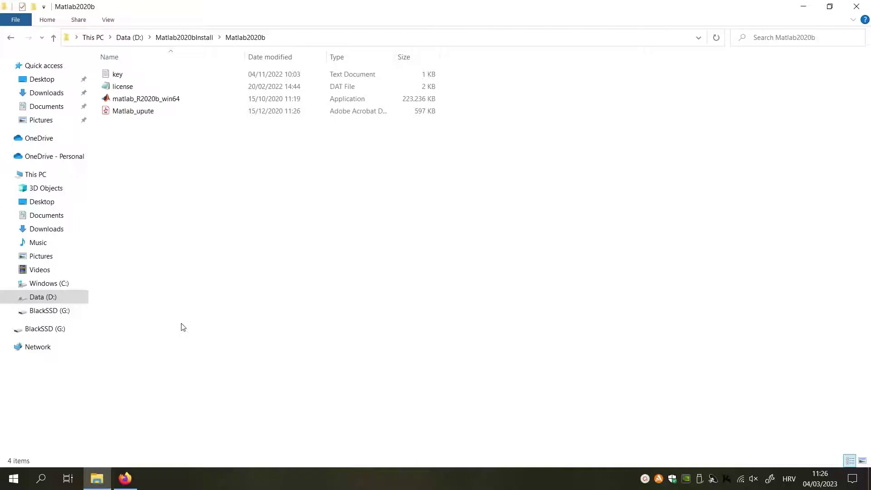
Step: Run matlab_R2020b_win64 as administrator and allow it through the firewall on private and public networks
right_click(161, 99)
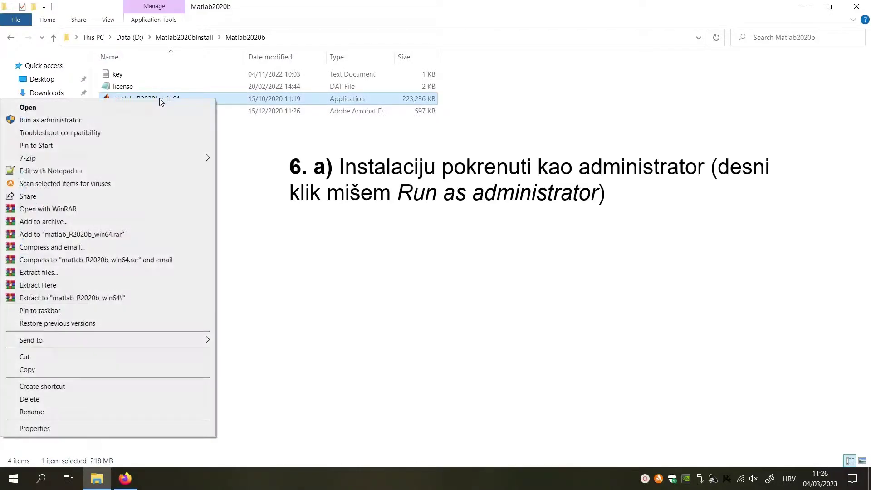
left_click(141, 121)
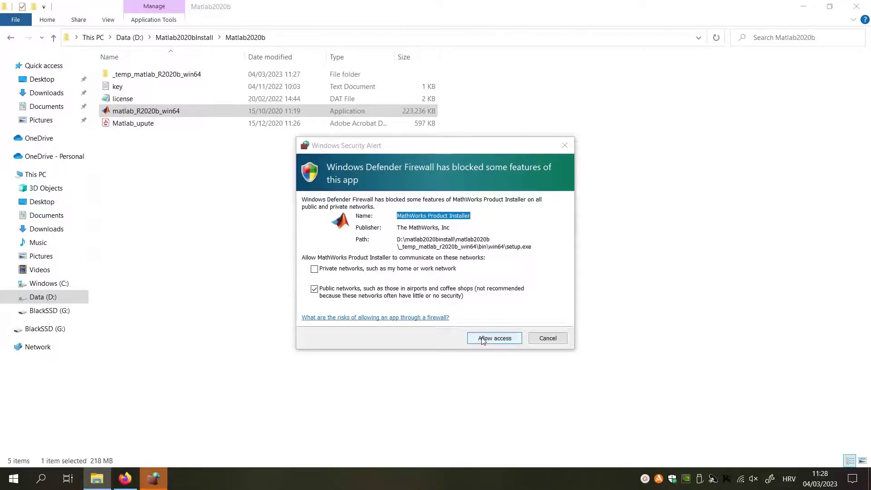
left_click(314, 270)
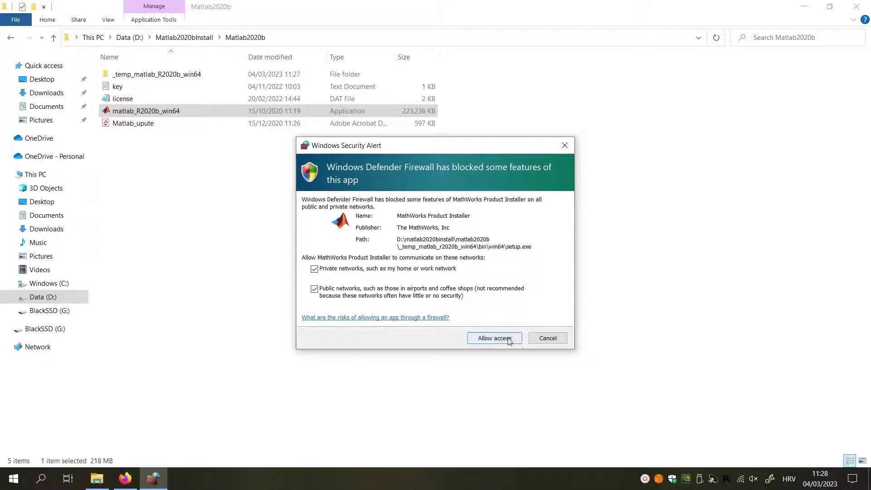
left_click(495, 338)
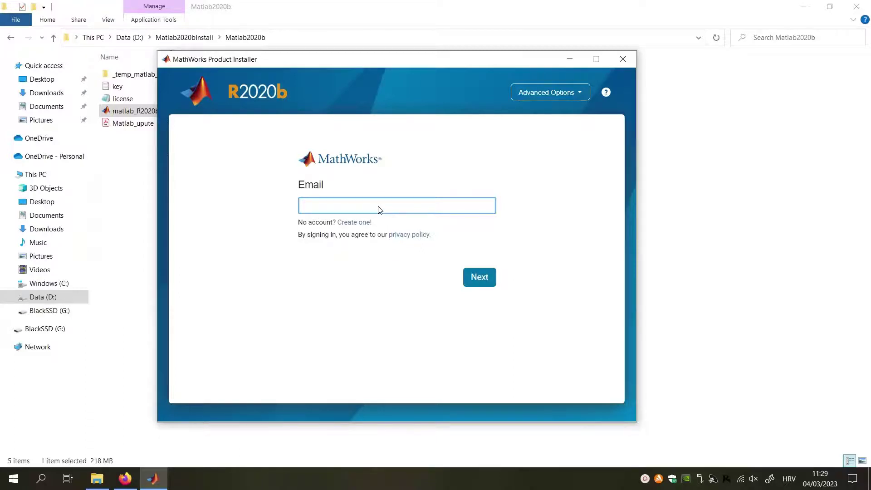
Step: Sign in with the MathWorks account e-mail and pasted password, then accept the license agreement
left_click(475, 279)
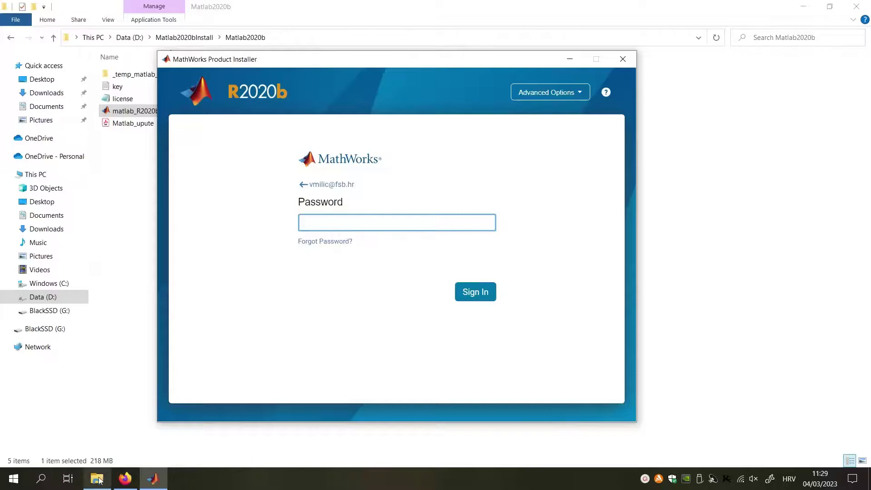
key("ctrl+v")
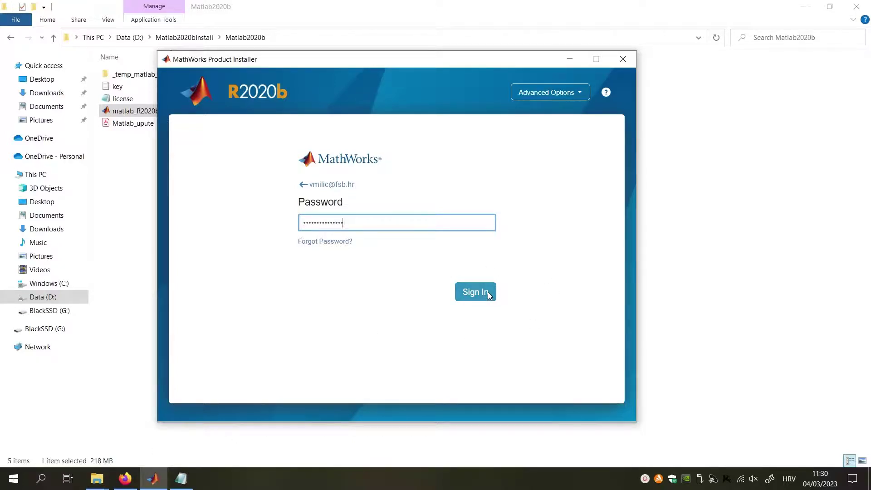
left_click(488, 293)
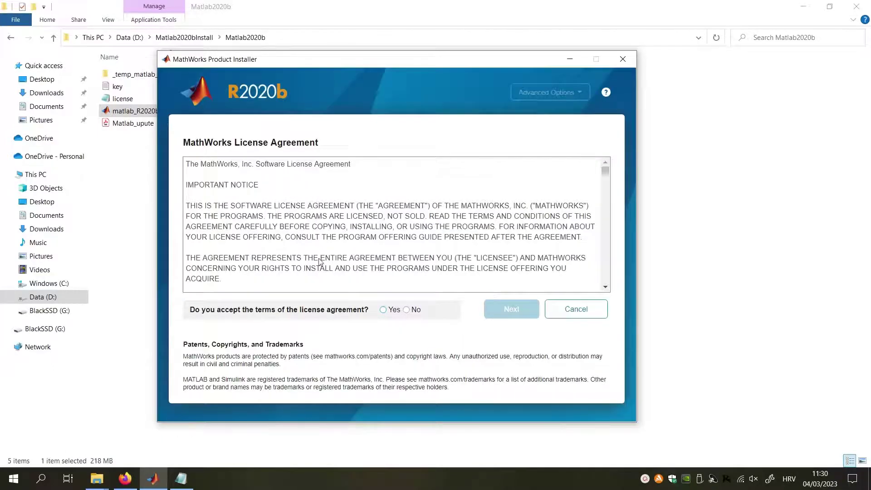
left_click(383, 310)
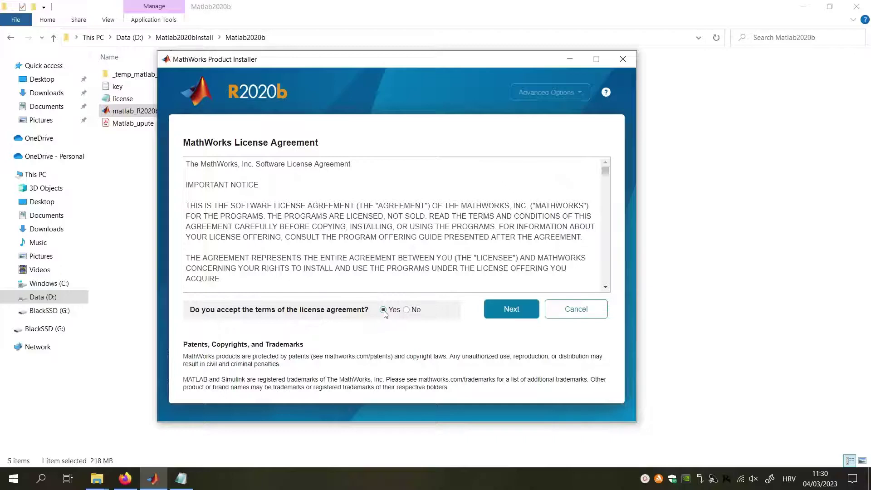
left_click(527, 309)
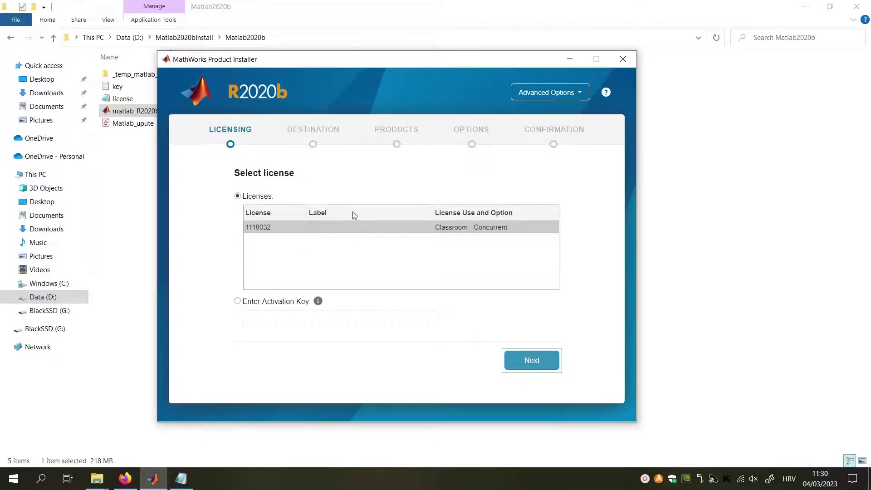
Step: Keep the Classroom license and change the destination folder to D:\MATLABR2020b
left_click(537, 363)
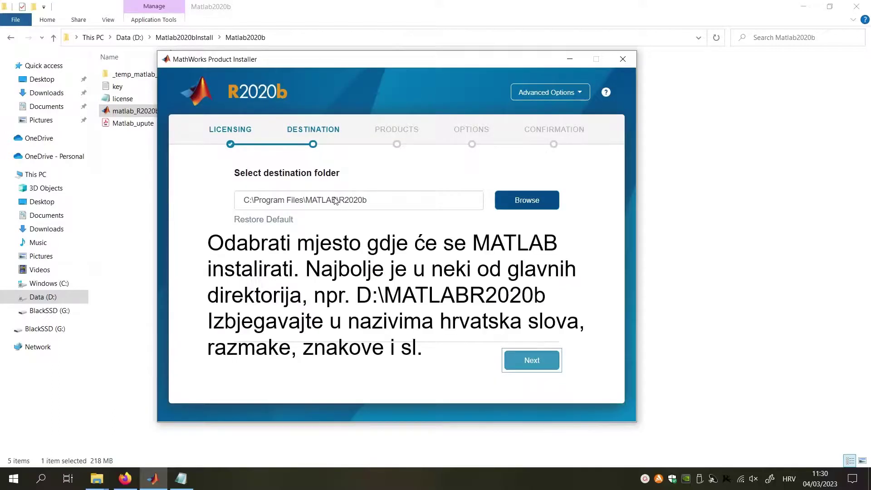
left_click_drag(305, 201, 255, 205)
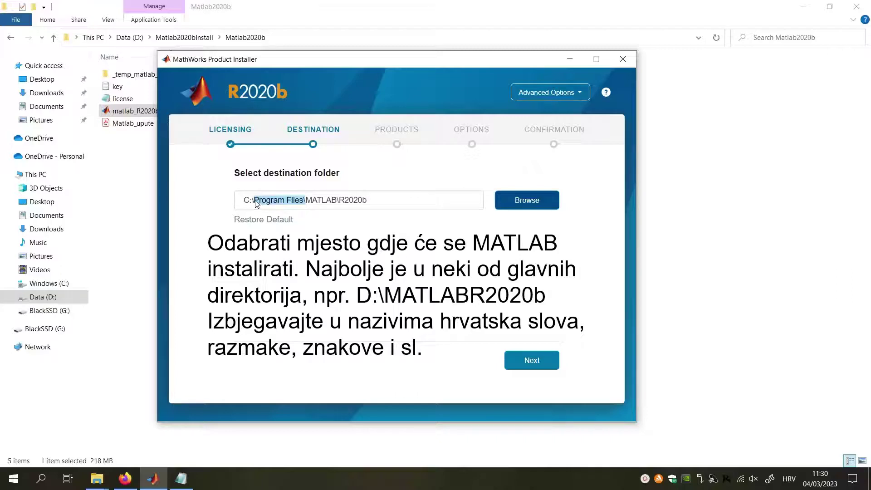
key("BackSpace")
key("BackSpace")
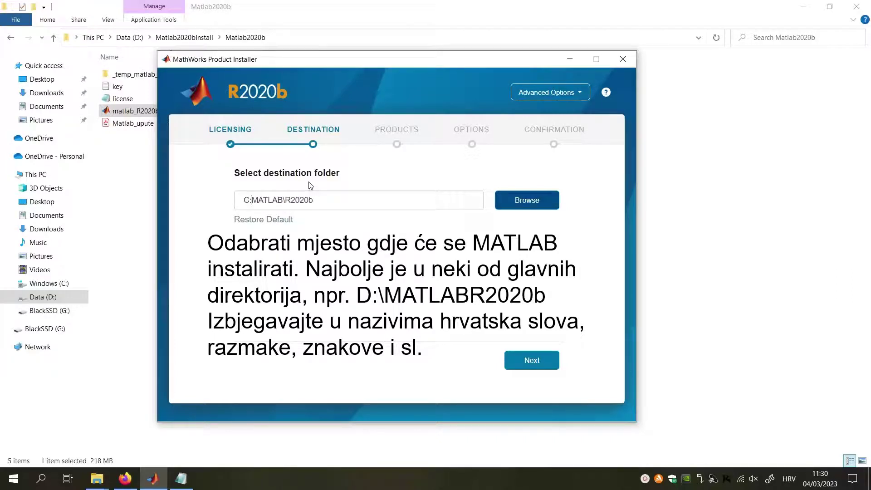
key("BackSpace")
key("BackSpace")
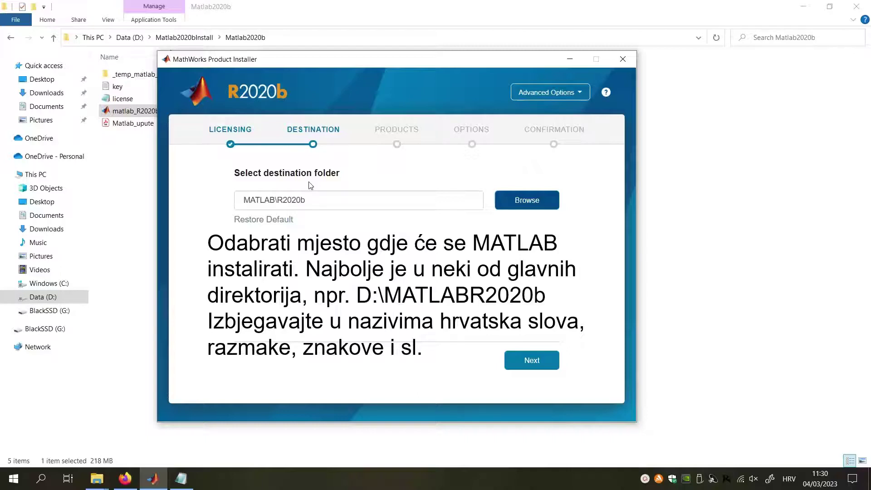
type("D:")
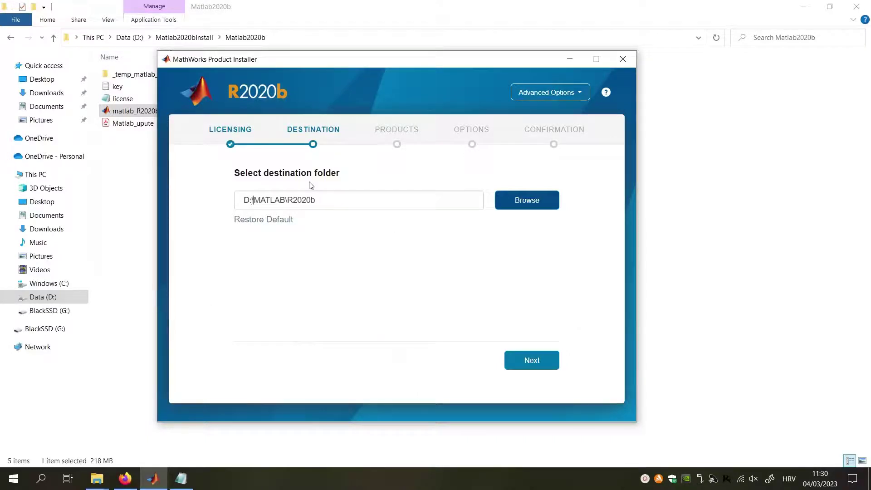
type("\\")
left_click(294, 200)
key("BackSpace")
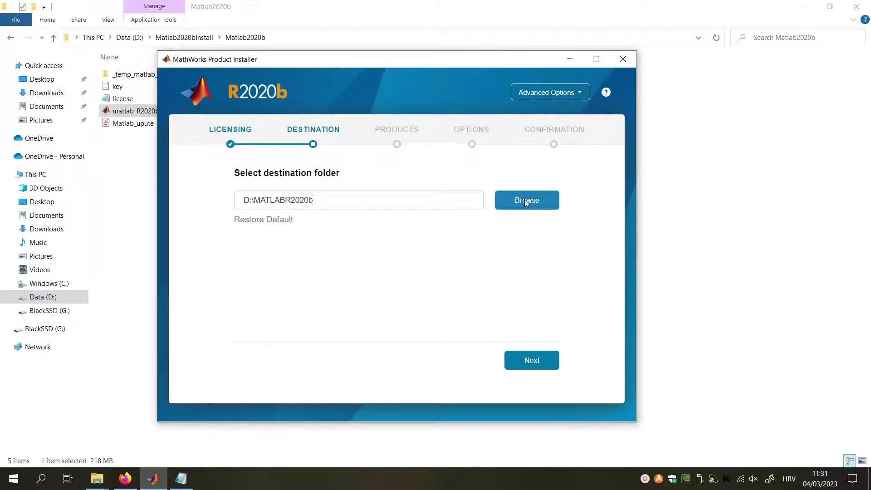
left_click(525, 200)
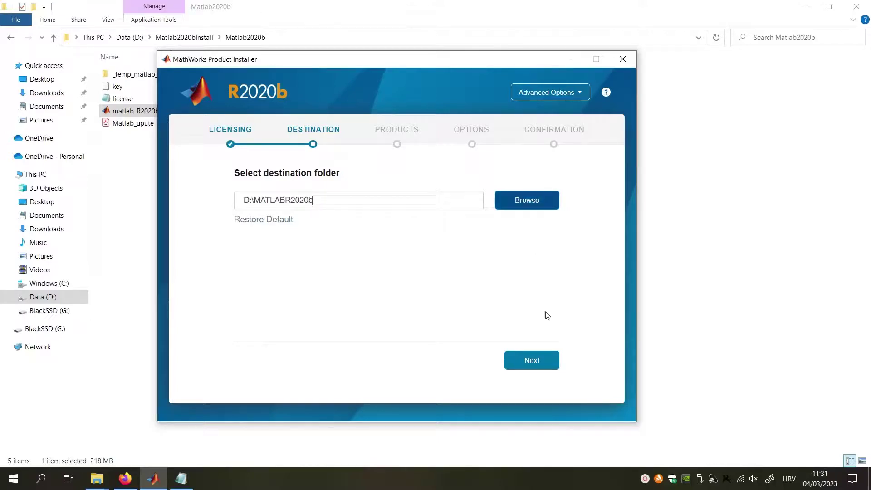
left_click(537, 362)
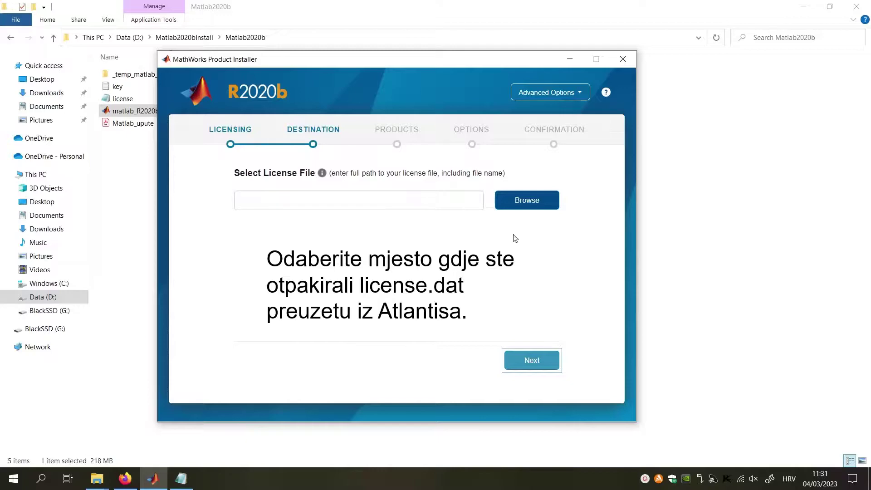
Step: Choose the license file from D:\Matlab2020bInstall\Matlab2020b
left_click(515, 203)
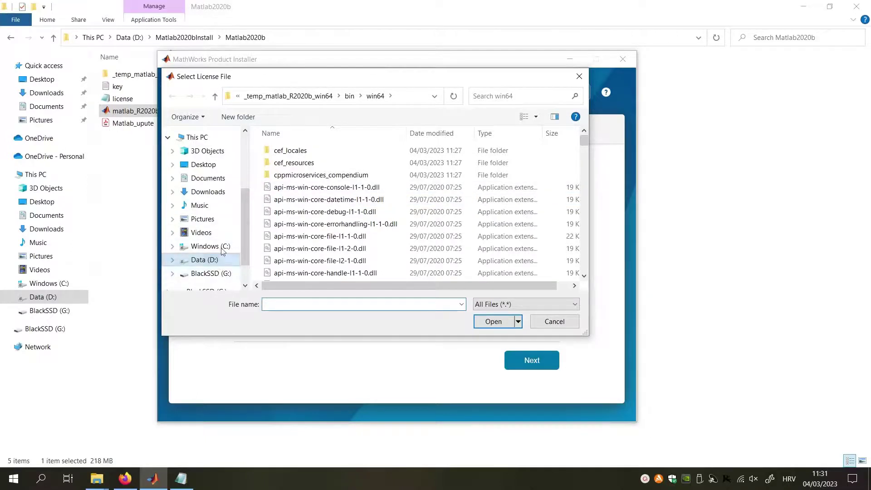
left_click(204, 260)
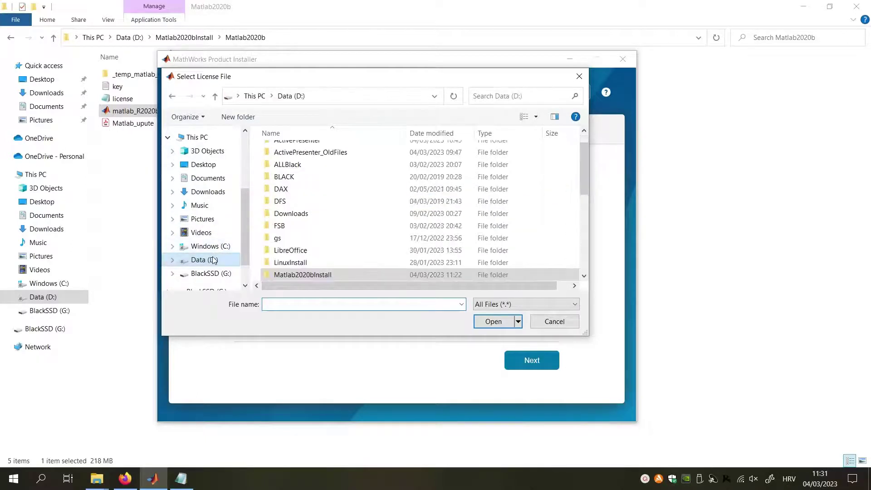
scroll(325, 229, "down", 1)
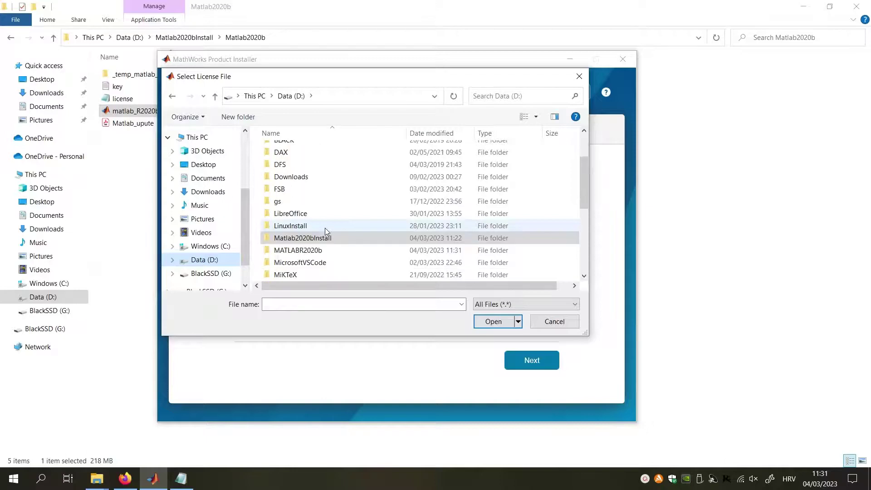
double_click(324, 235)
double_click(311, 152)
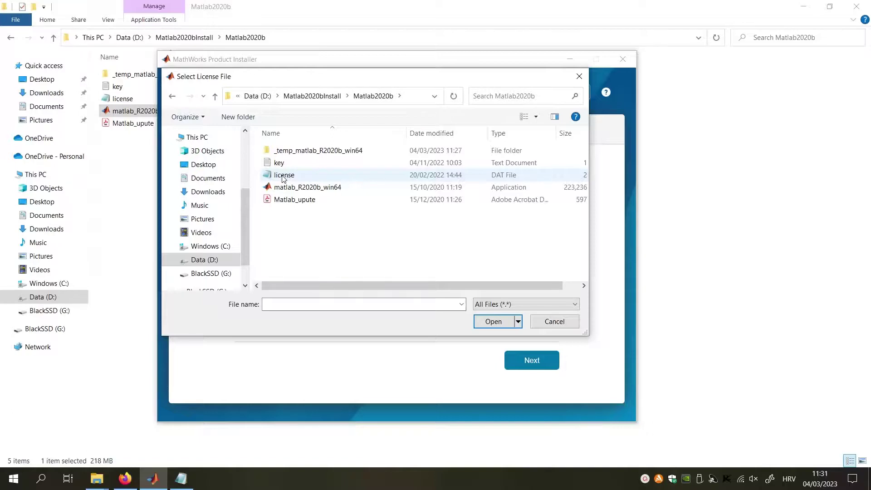
left_click(282, 176)
left_click(492, 321)
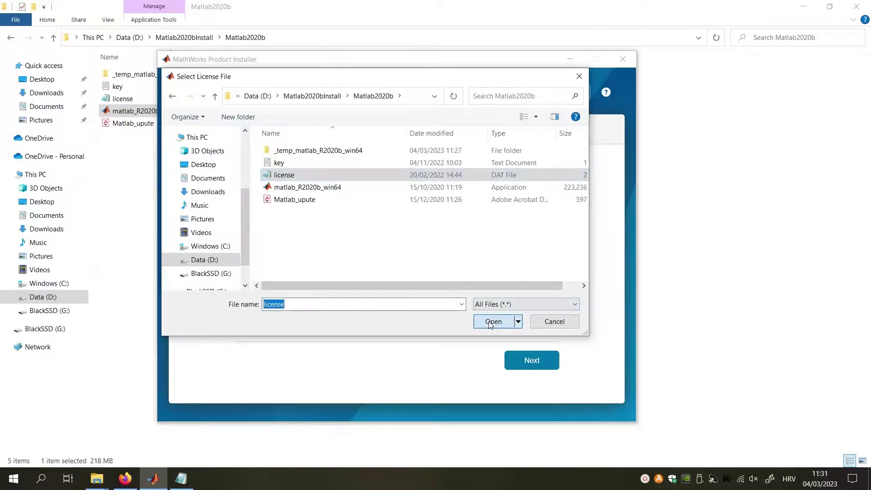
Step: Install all products with a desktop shortcut added, starting the installation
left_click(519, 361)
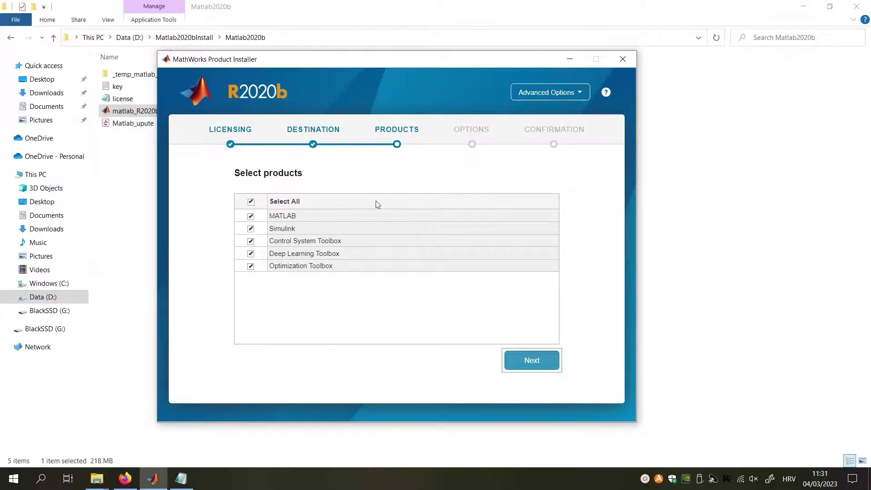
left_click(515, 364)
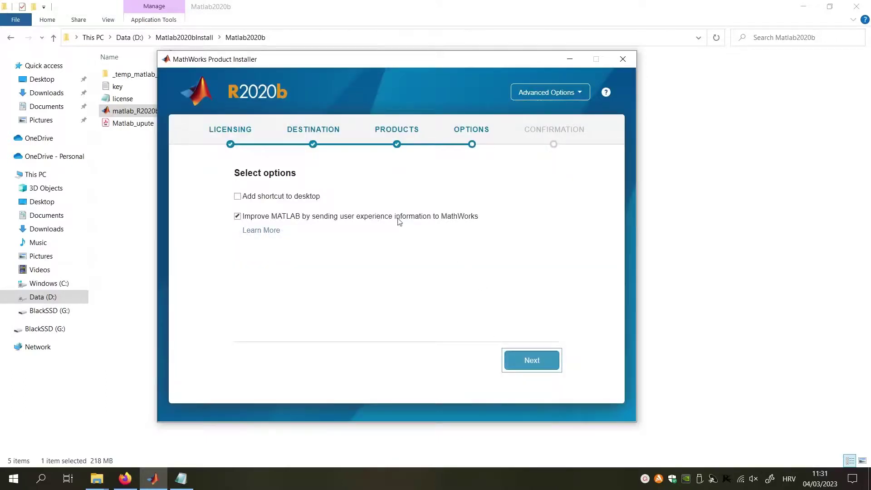
left_click(238, 196)
left_click(518, 358)
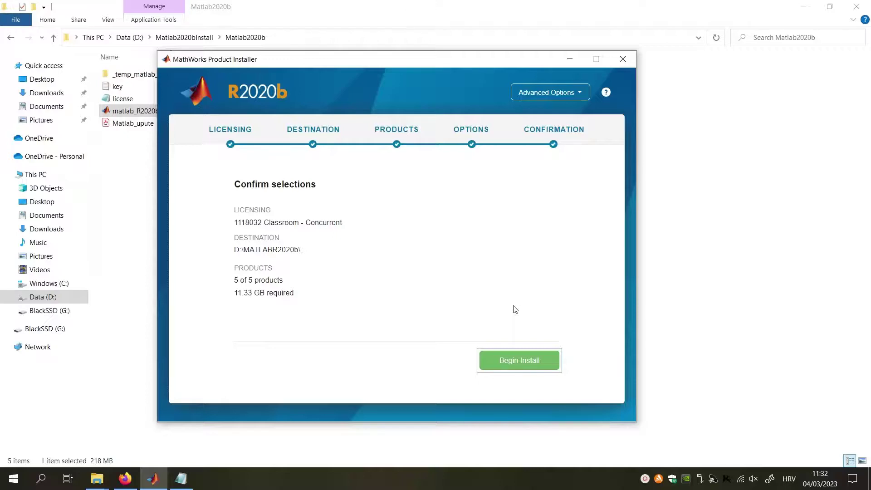
left_click(528, 366)
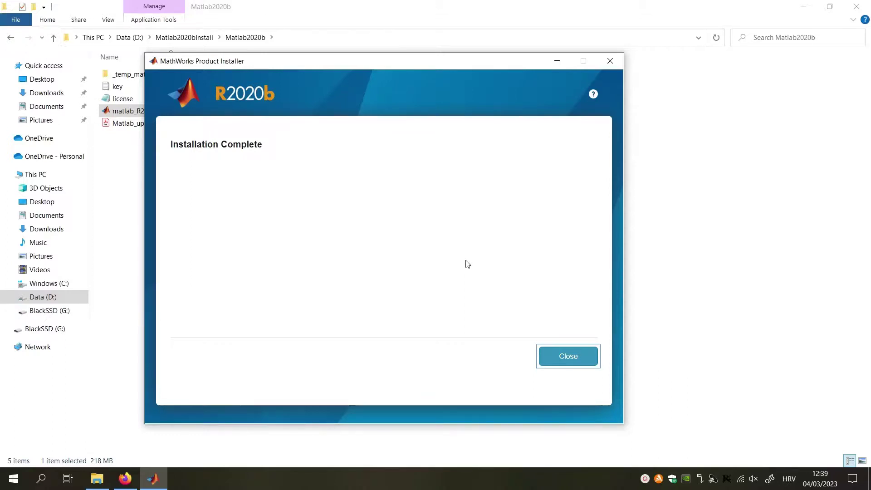
Step: Close the finished installer, show the desktop and select the MATLAB R2020b shortcut
left_click(573, 358)
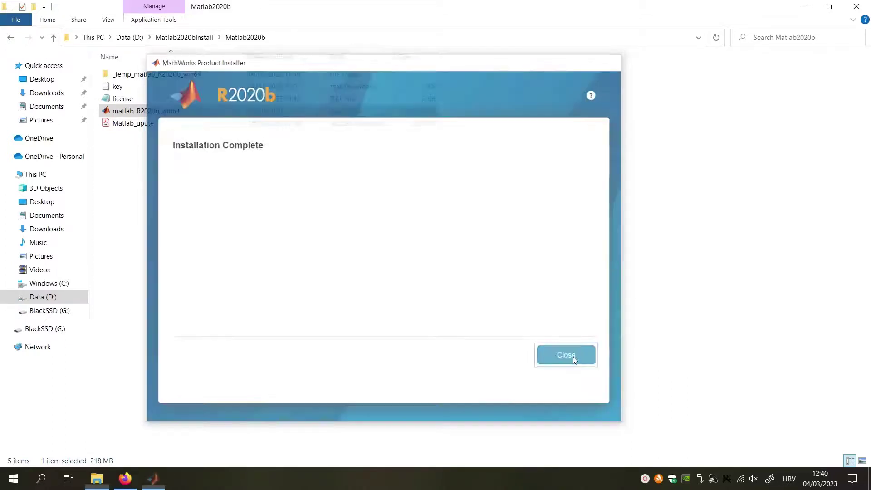
left_click(462, 296)
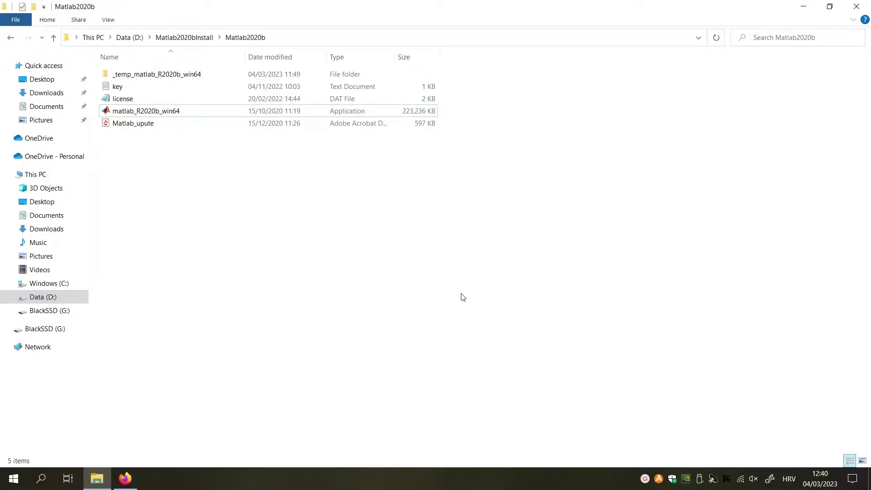
key("super+d")
left_click(70, 242)
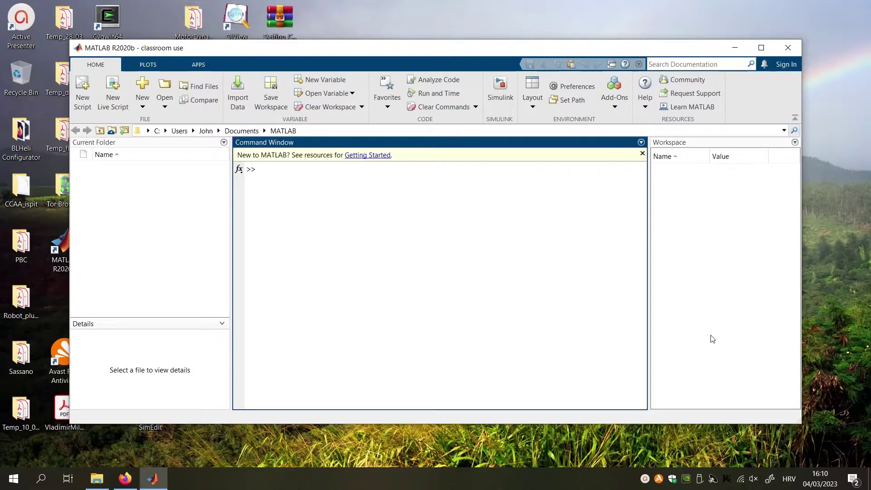
Step: Disable all Avast shields permanently from the Avast tray icon's shields control menu
right_click(659, 479)
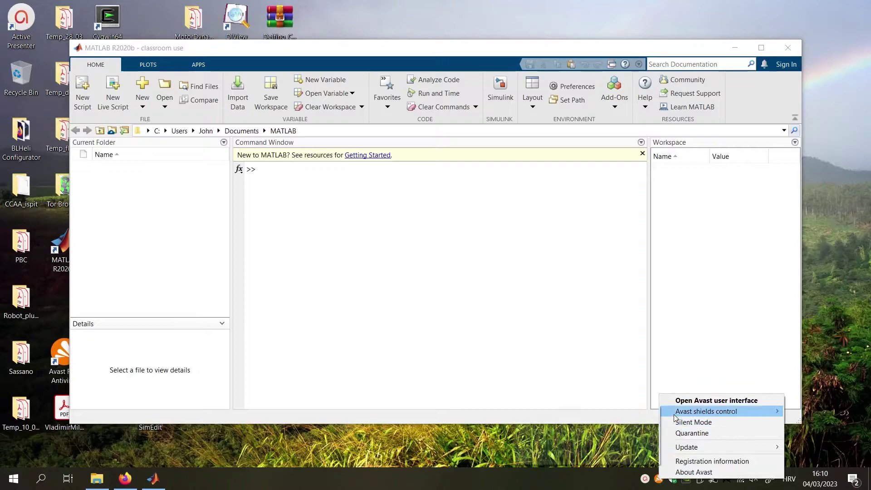
mouse_move(667, 411)
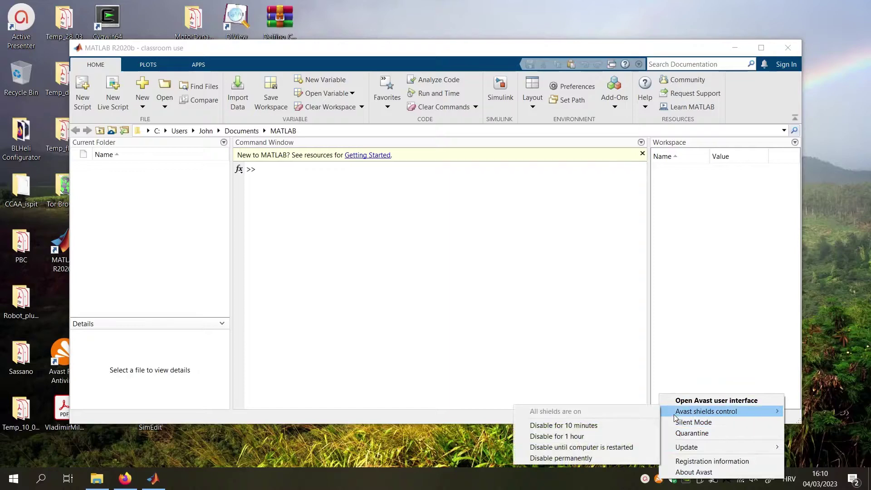
left_click(609, 459)
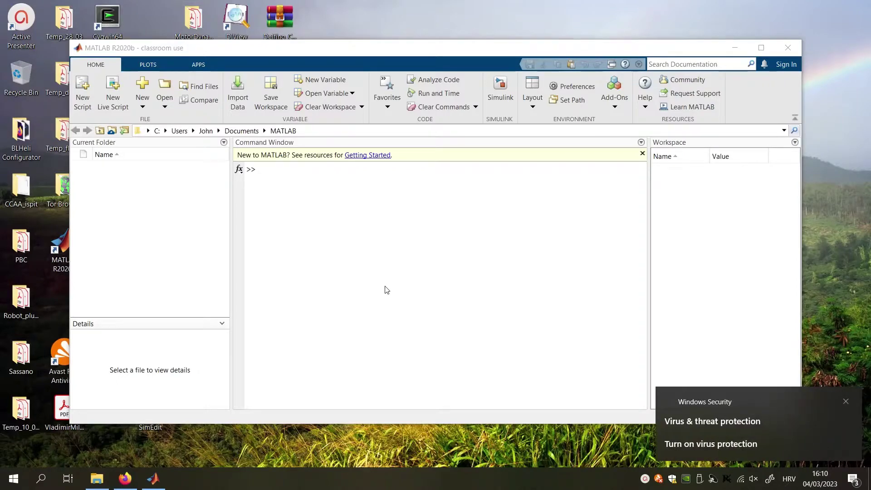
Step: Turn off the Microsoft Defender Firewall for the Domain network
left_click(672, 478)
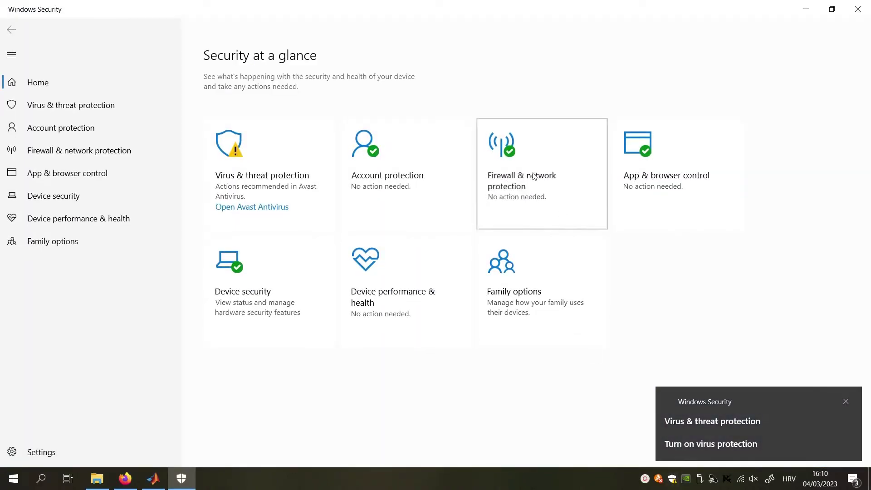
left_click(534, 177)
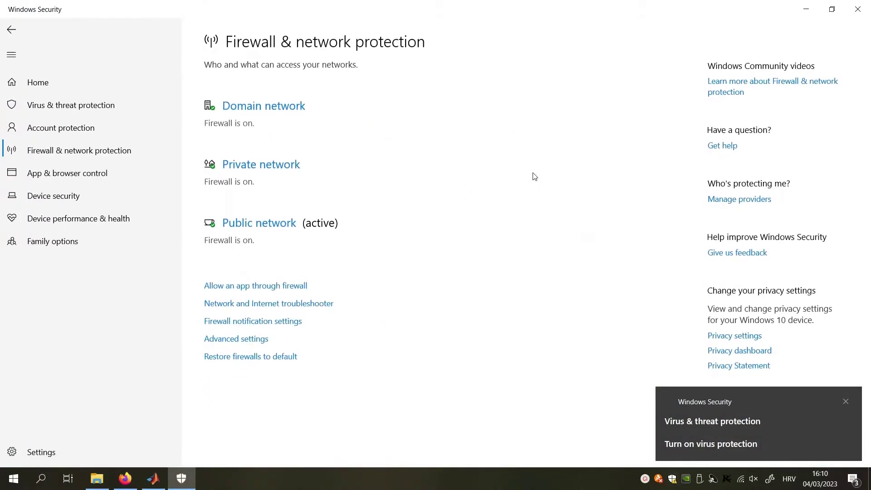
left_click(287, 110)
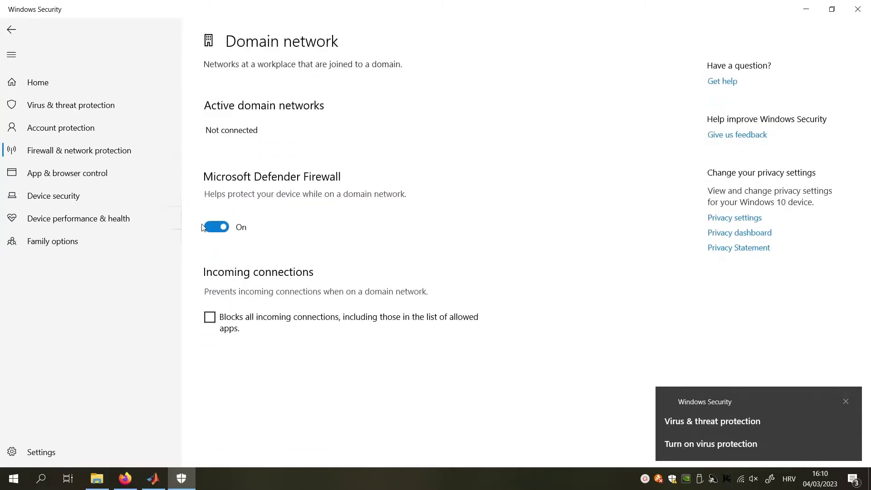
left_click(212, 227)
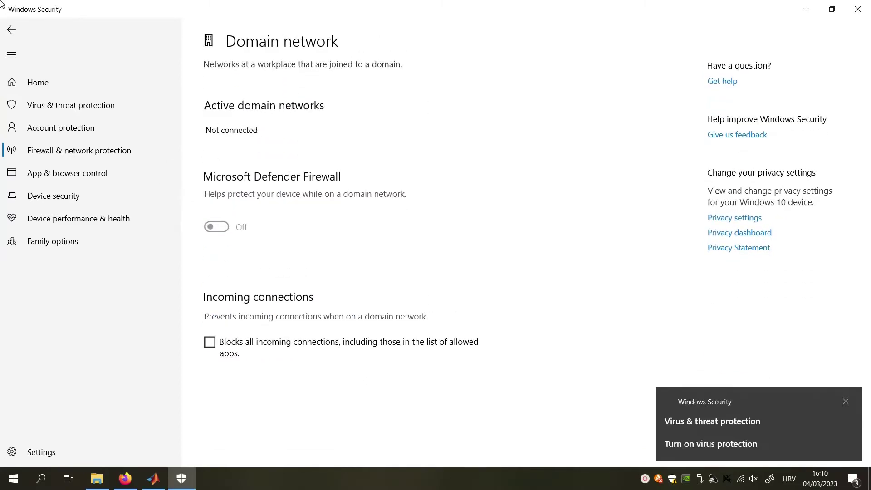
left_click(13, 30)
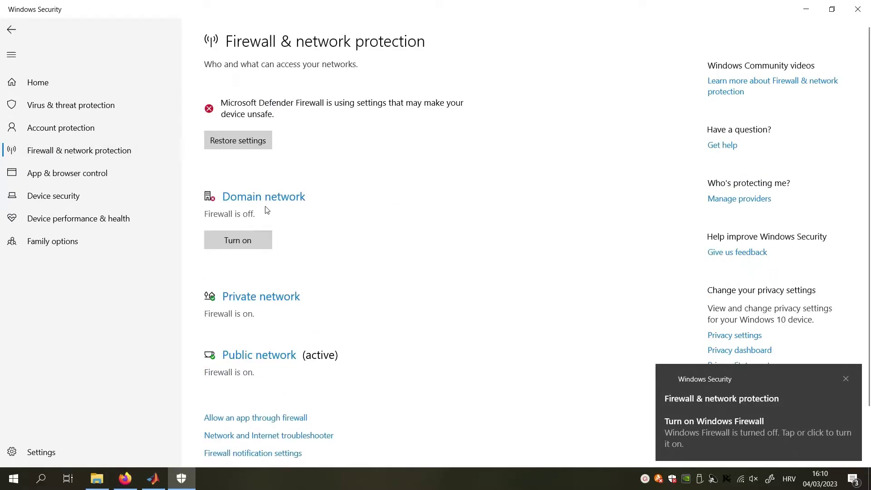
Step: Turn off the Defender Firewall for the Private and Public networks
left_click(262, 298)
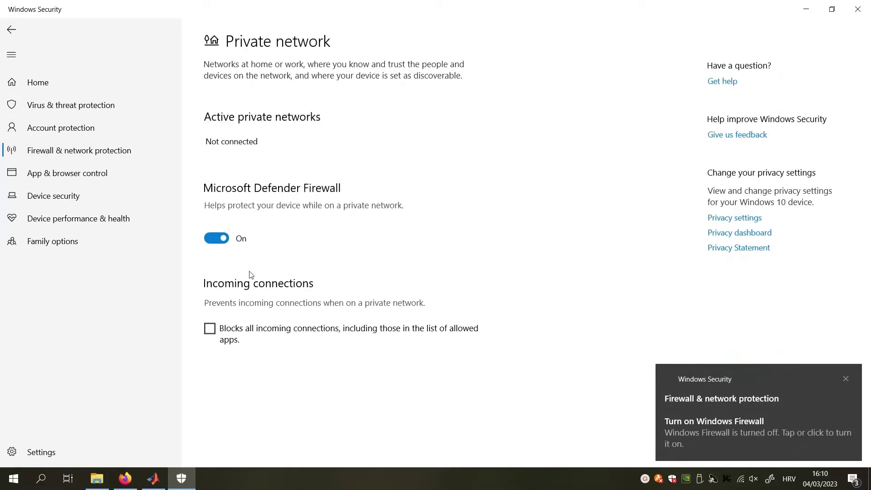
left_click(216, 238)
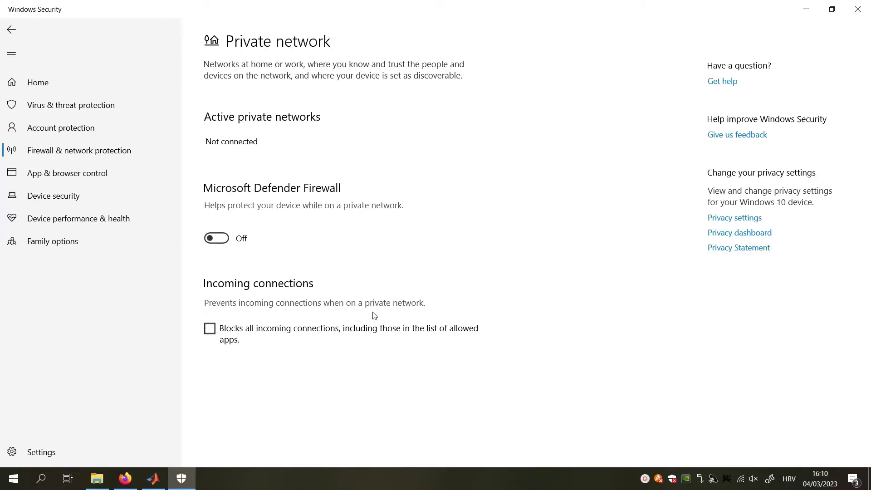
left_click(11, 31)
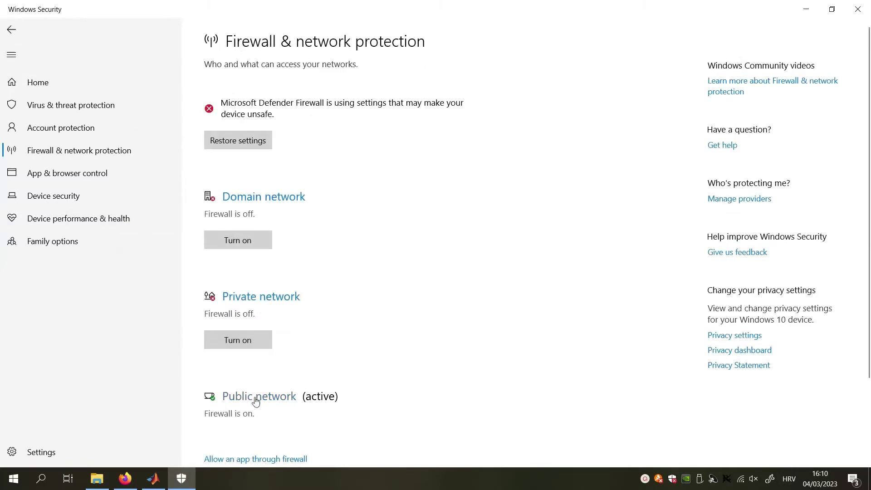
left_click(255, 398)
left_click(216, 238)
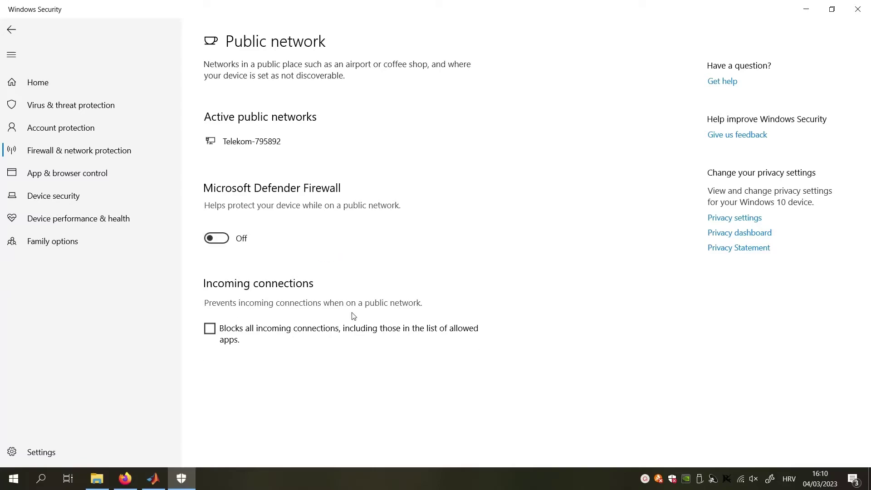
left_click(13, 39)
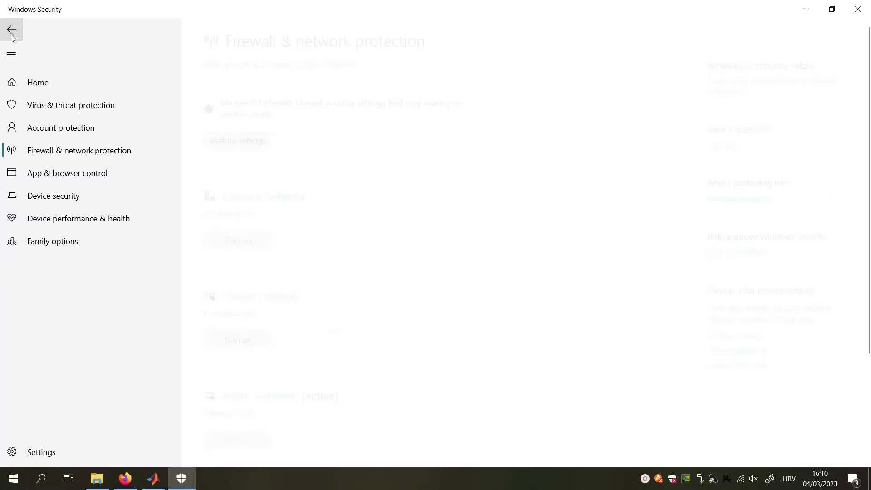
Step: Return to the Security at a glance page showing firewalls are off
scroll(219, 206, "down", 3)
scroll(220, 207, "up", 1)
scroll(219, 204, "up", 2)
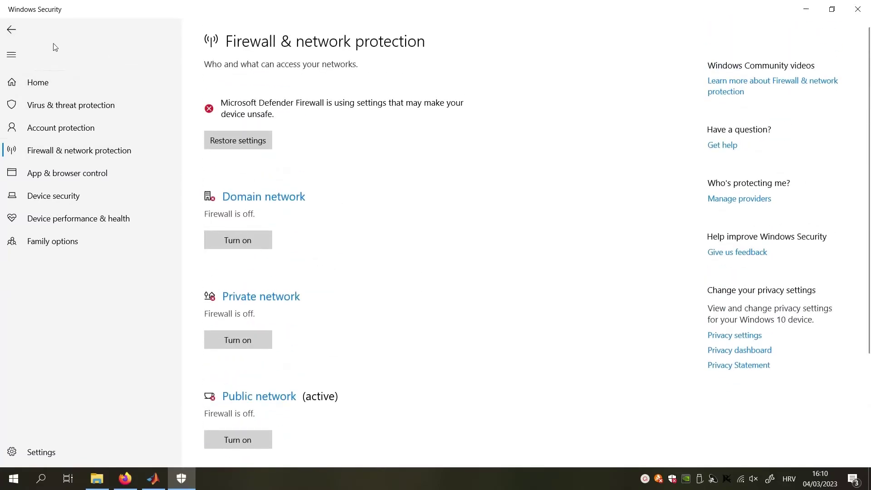
left_click(17, 30)
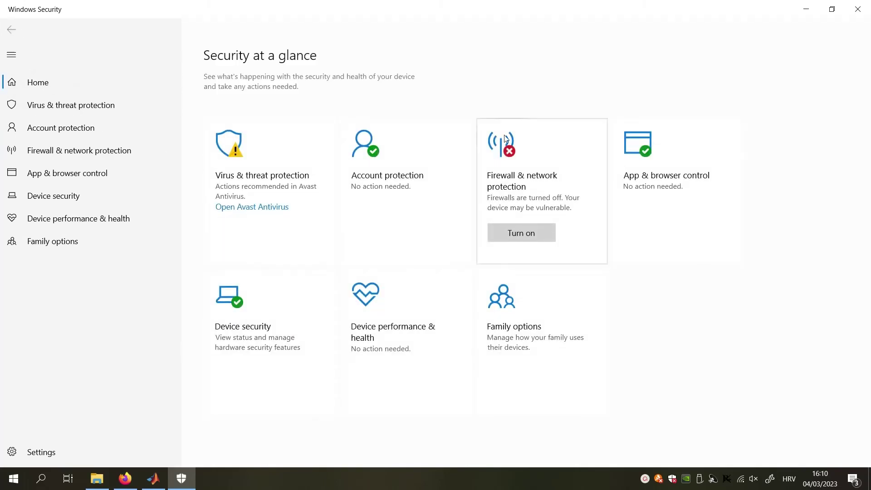